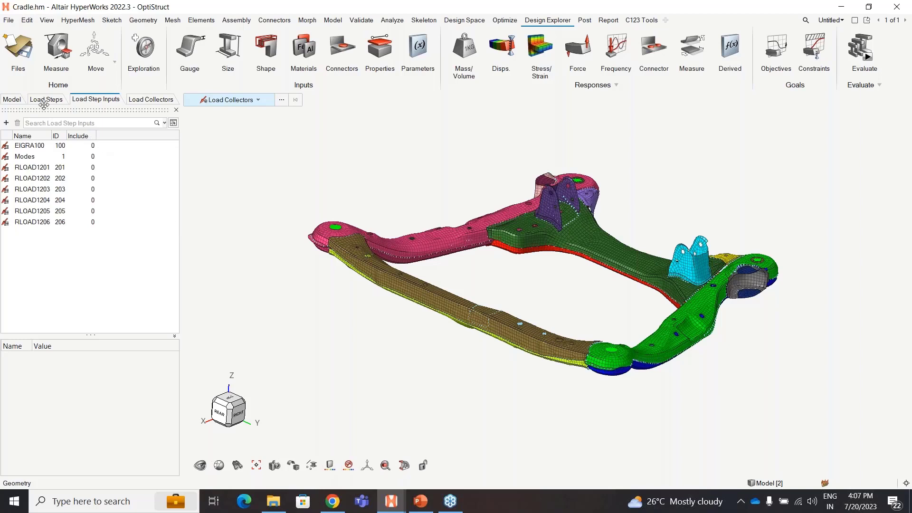
- Review the model's defined load steps and browser contents, and inspect the cradle mesh
left_click(10, 99)
left_click(49, 99)
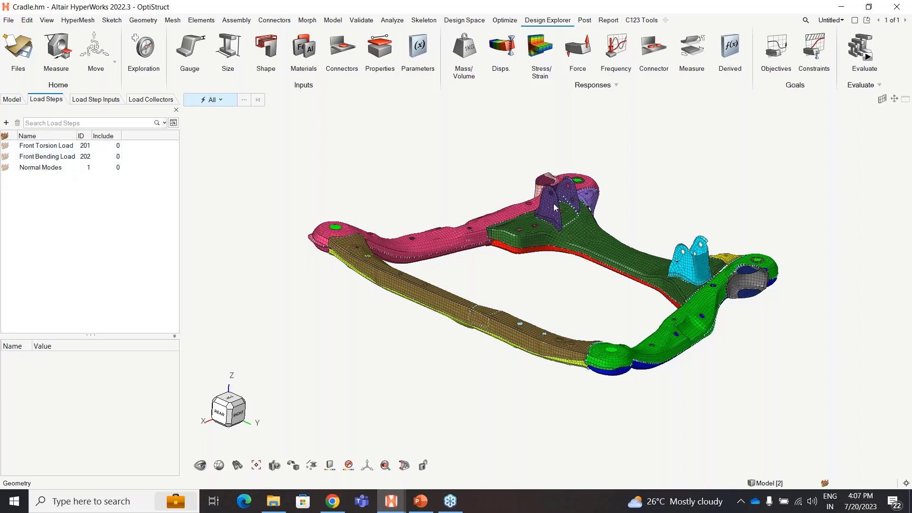
left_click_drag(685, 179, 683, 205)
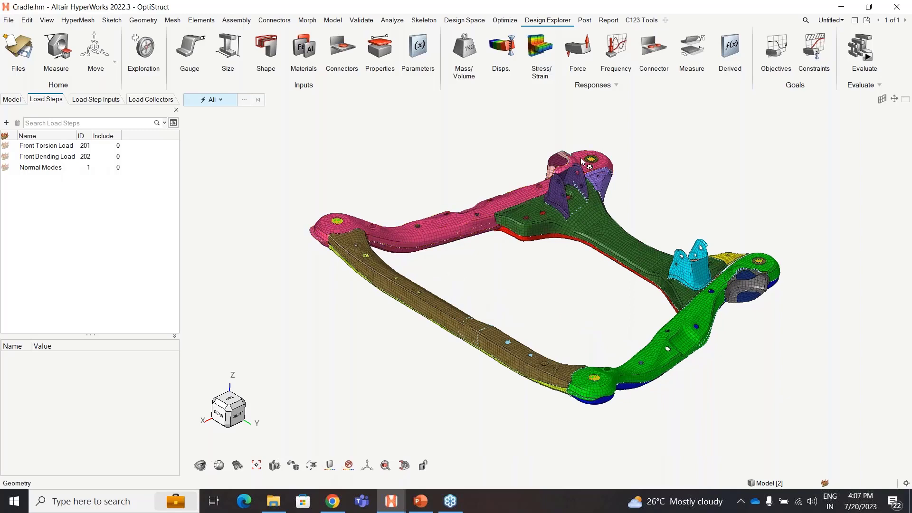
left_click(11, 99)
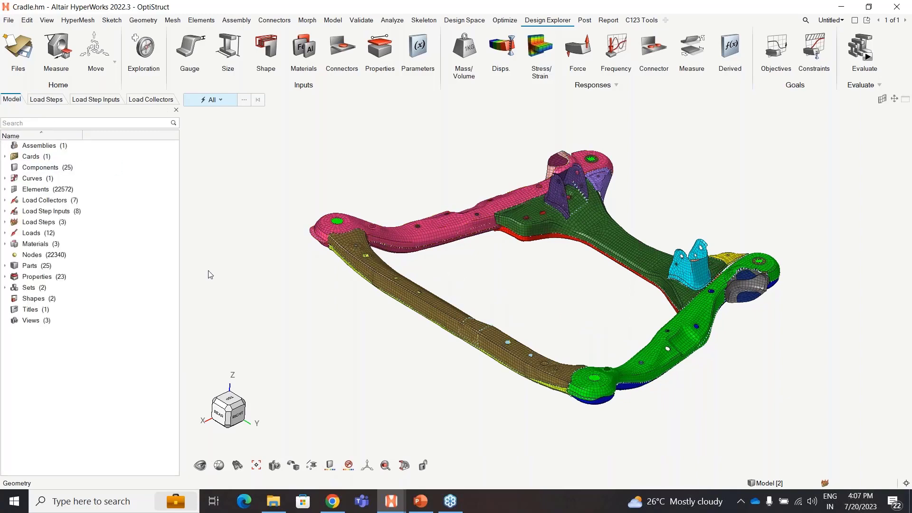
left_click_drag(379, 156, 700, 223)
left_click_drag(705, 371, 739, 355)
left_click_drag(664, 403, 676, 411)
left_click_drag(401, 366, 780, 380)
left_click_drag(781, 381, 786, 393)
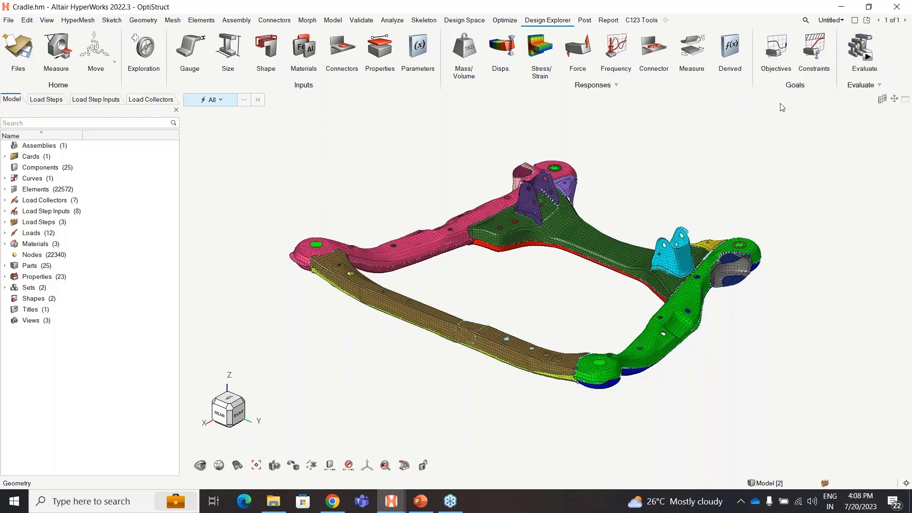
- Create a DOE exploration for the cradle model
left_click(137, 41)
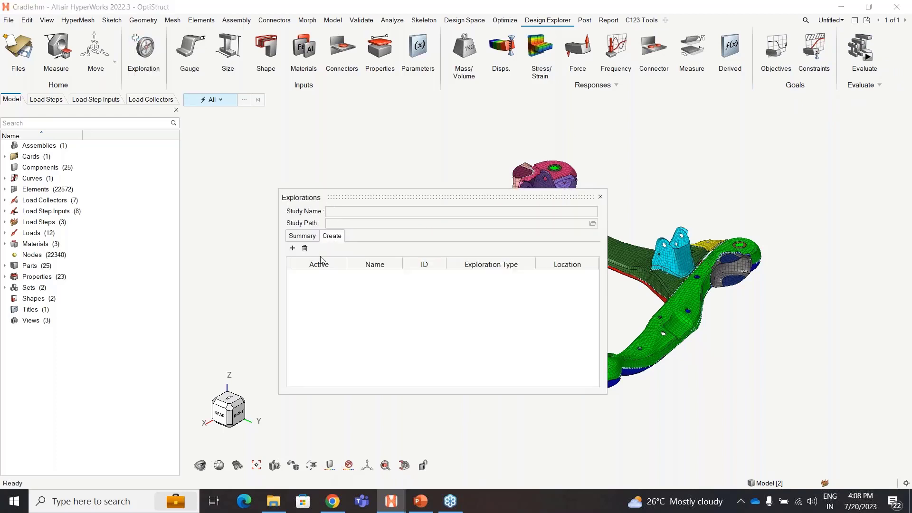
left_click(293, 248)
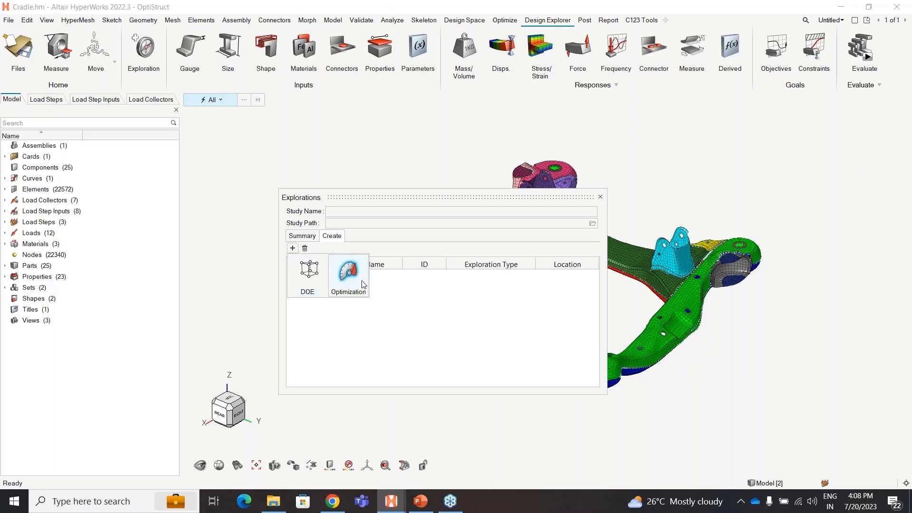
left_click(307, 271)
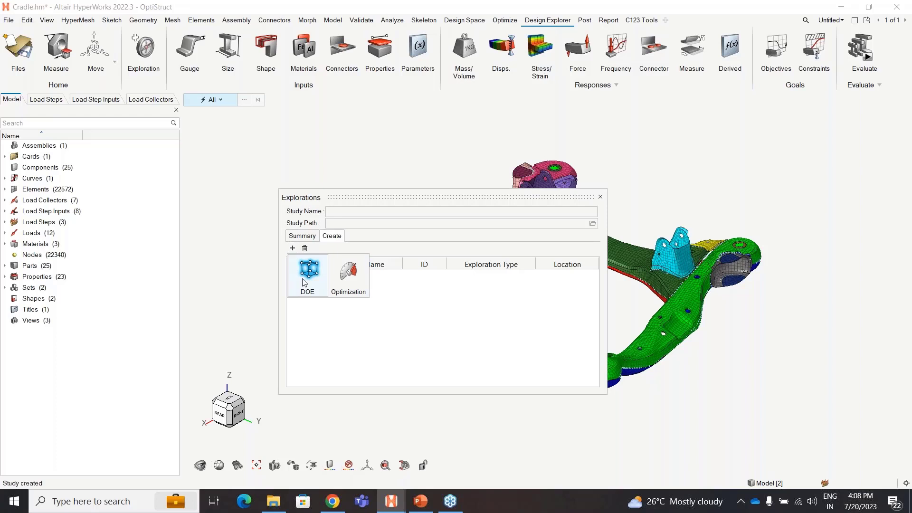
left_click(332, 338)
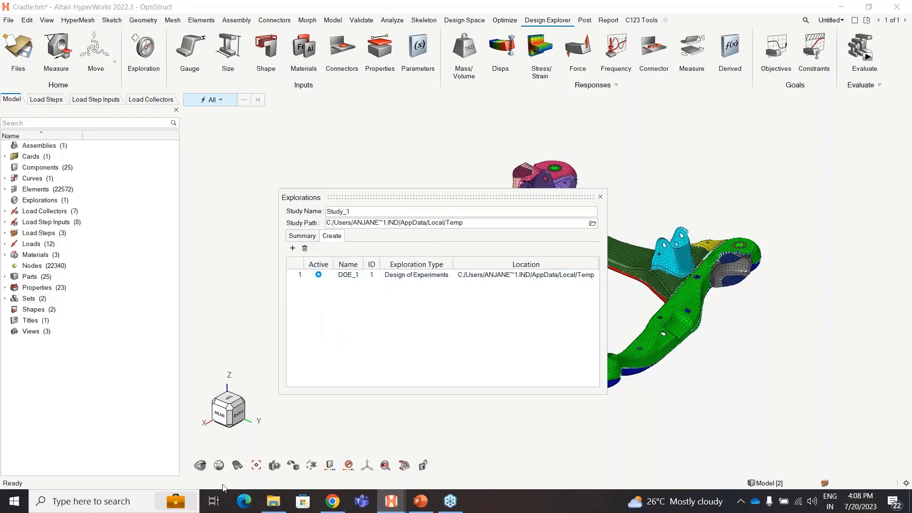
- Switch to File Explorer, create a folder named DE in D:\TechBrew, and copy its path
left_click(273, 501)
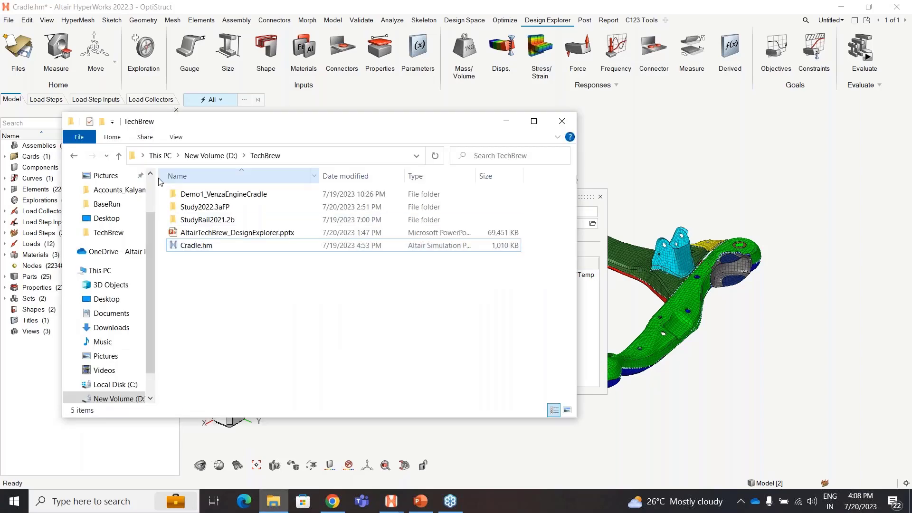
left_click(101, 121)
type("DE")
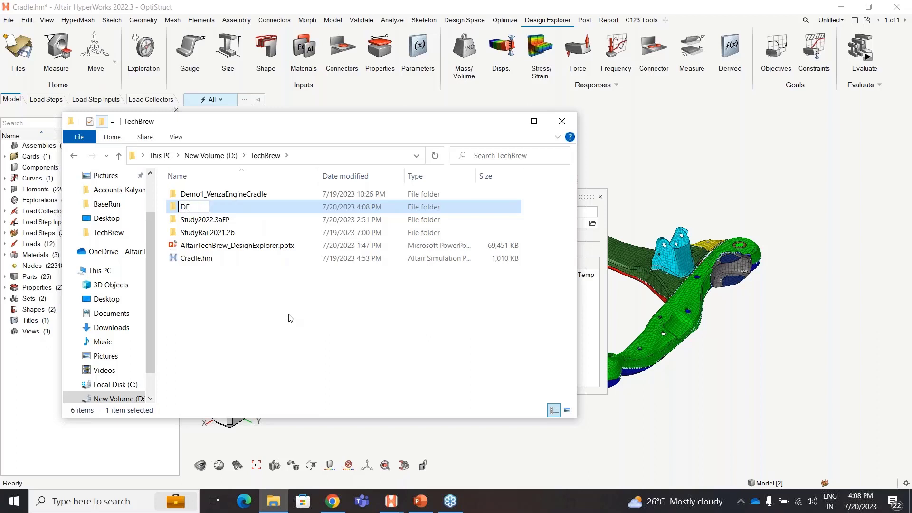
key("Return")
key("Return")
left_click(266, 155)
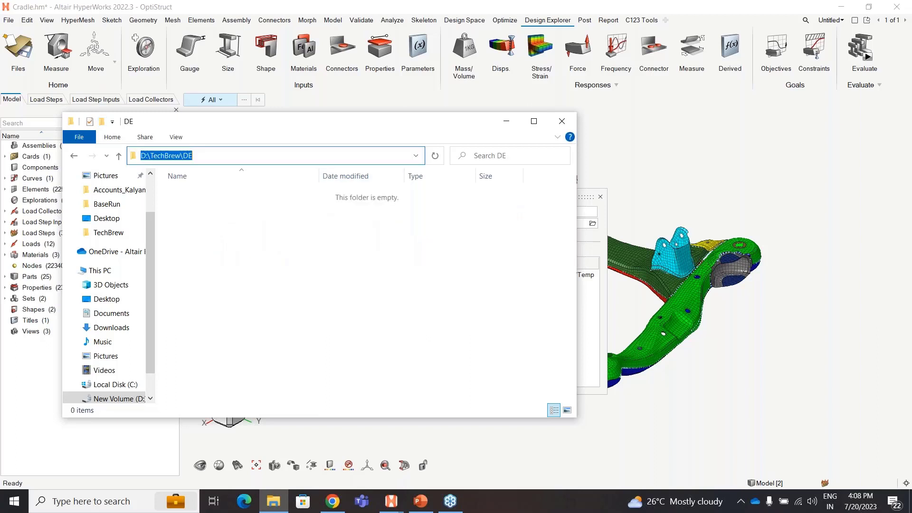
key("ctrl+c")
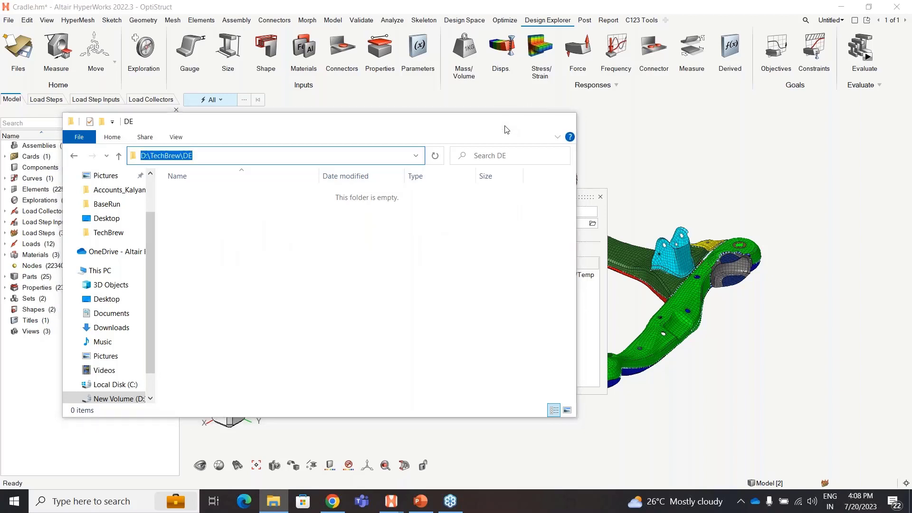
- Back in HyperWorks, set the study path to D:/TechBrew/DE and close the explorations dialog
left_click(506, 121)
triple_click(491, 223)
key("ctrl+v")
key("Return")
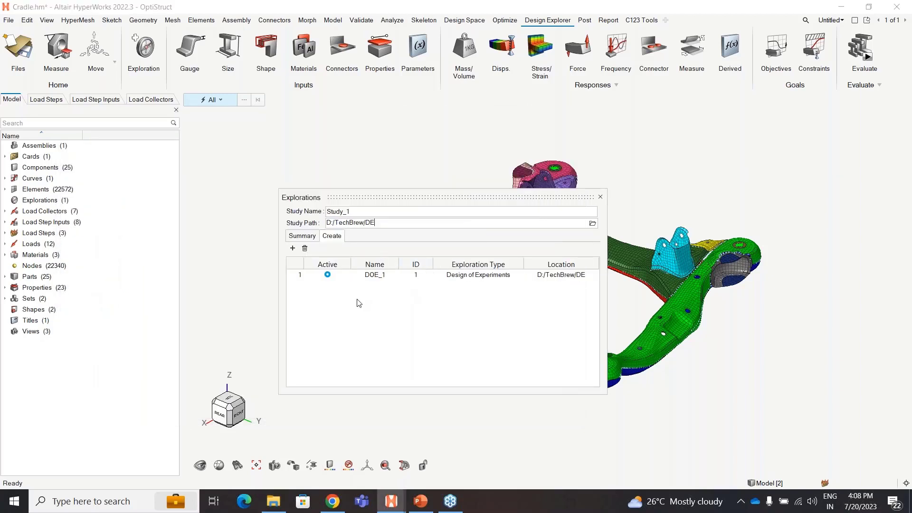
left_click(601, 198)
left_click(145, 49)
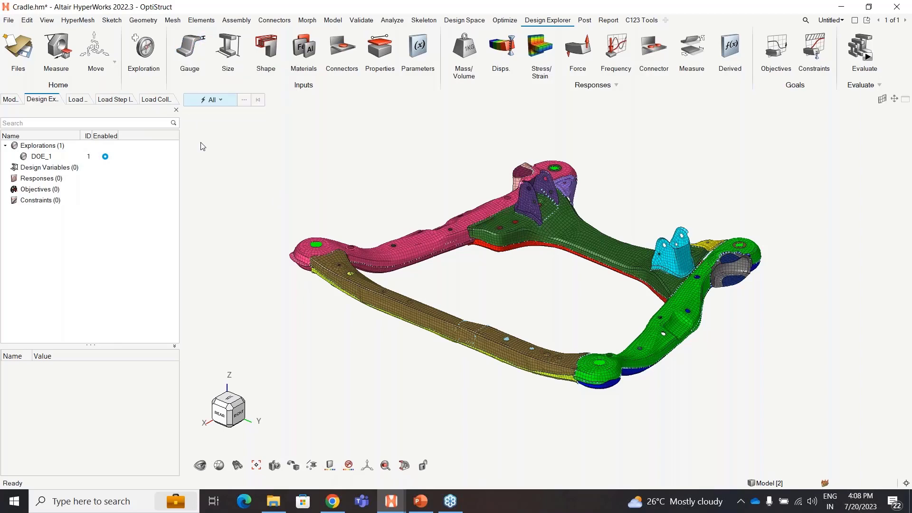
left_click(188, 57)
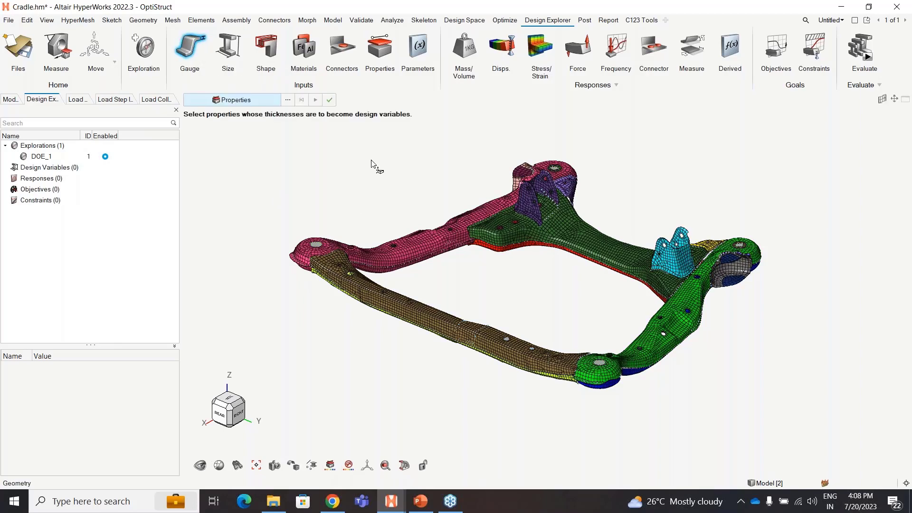
scroll(371, 162, "down", 3)
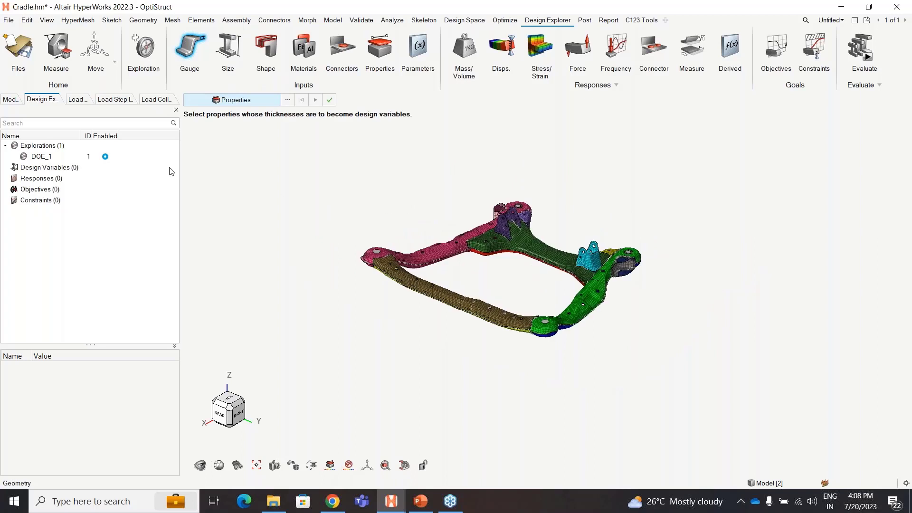
key("Escape")
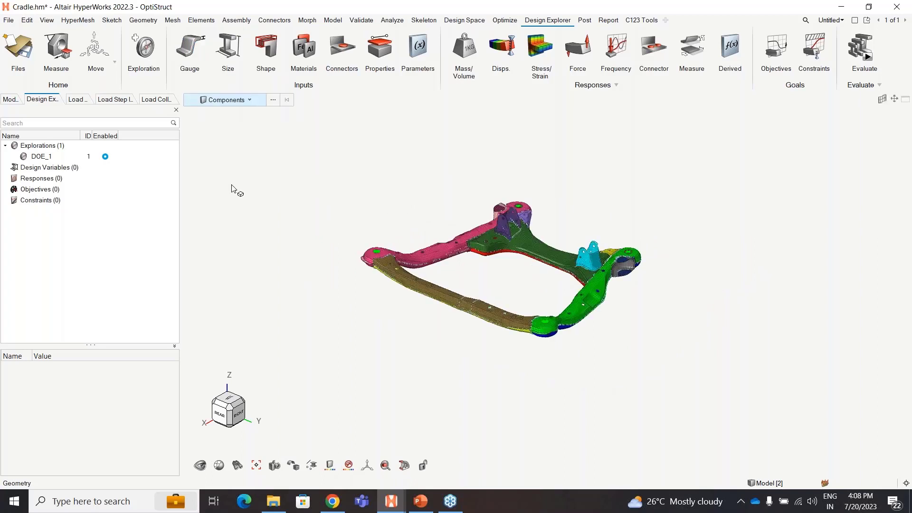
- Isolate the assembly's parts and create gauge design variables for all their properties with 20% lower and upper bounds
left_click(11, 99)
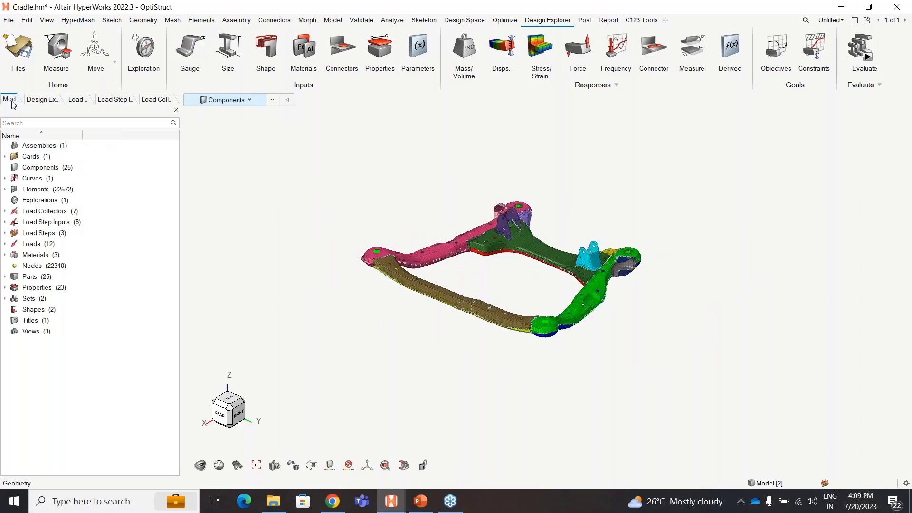
left_click(62, 148)
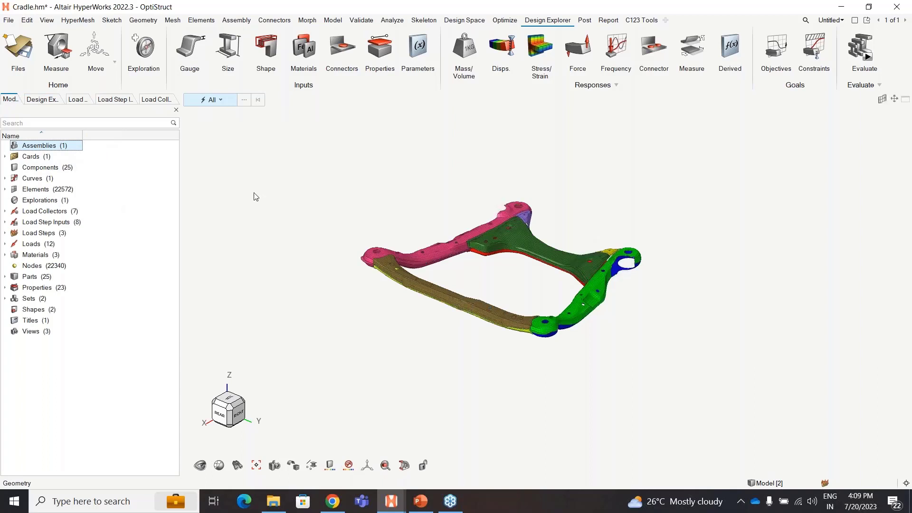
left_click(190, 48)
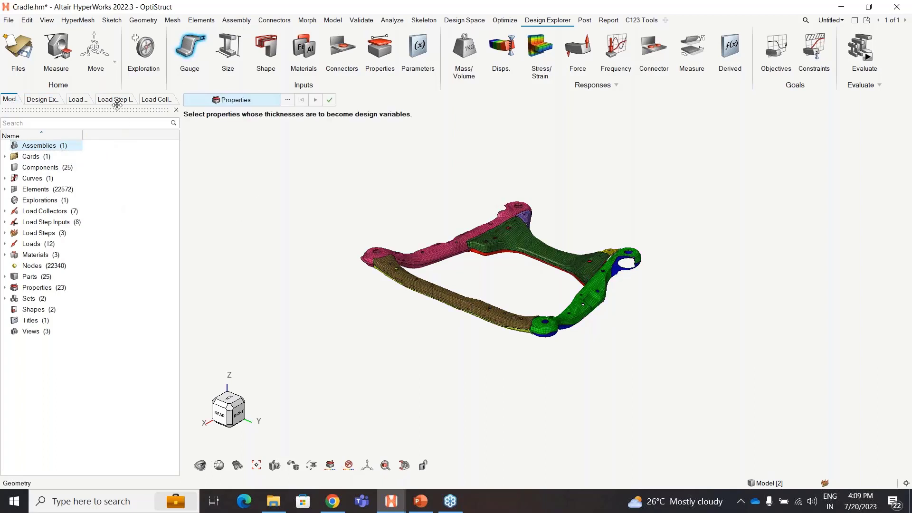
left_click(42, 99)
left_click_drag(237, 152, 713, 392)
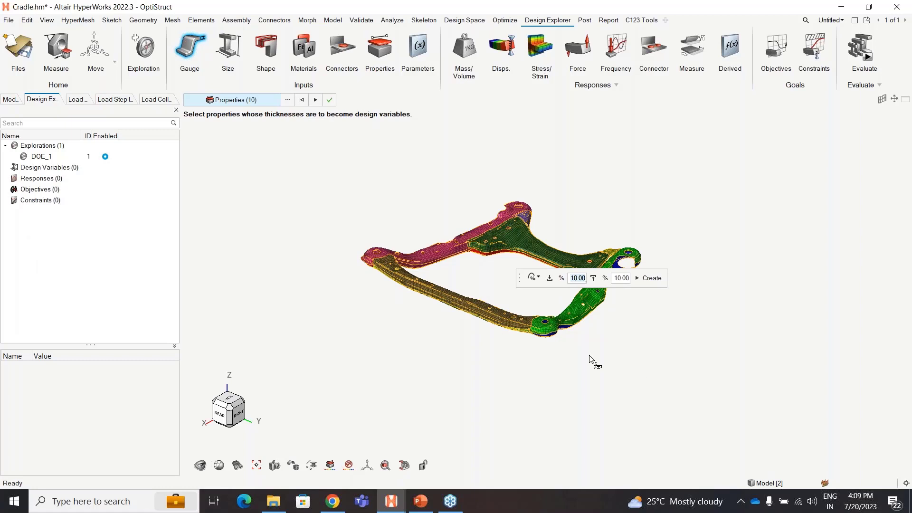
left_click_drag(519, 278, 485, 162)
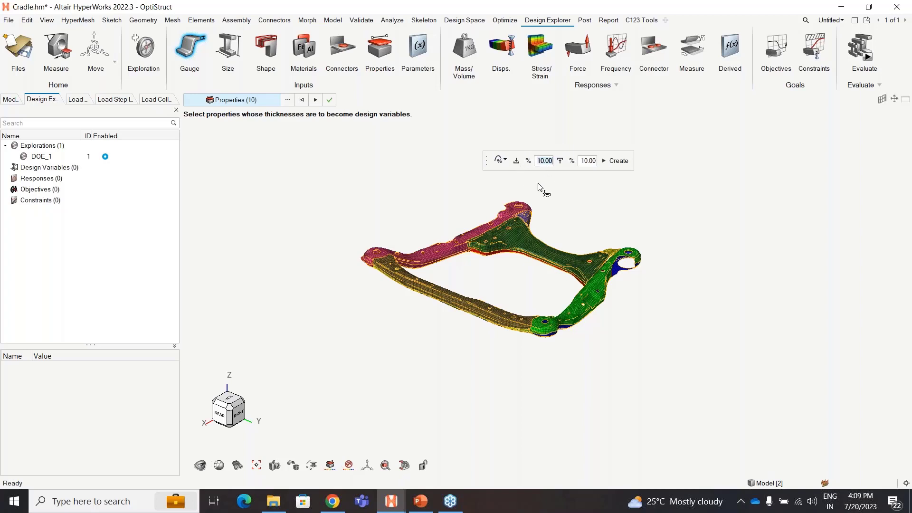
type("20")
left_click(589, 161)
type("20")
key("Return")
left_click(506, 161)
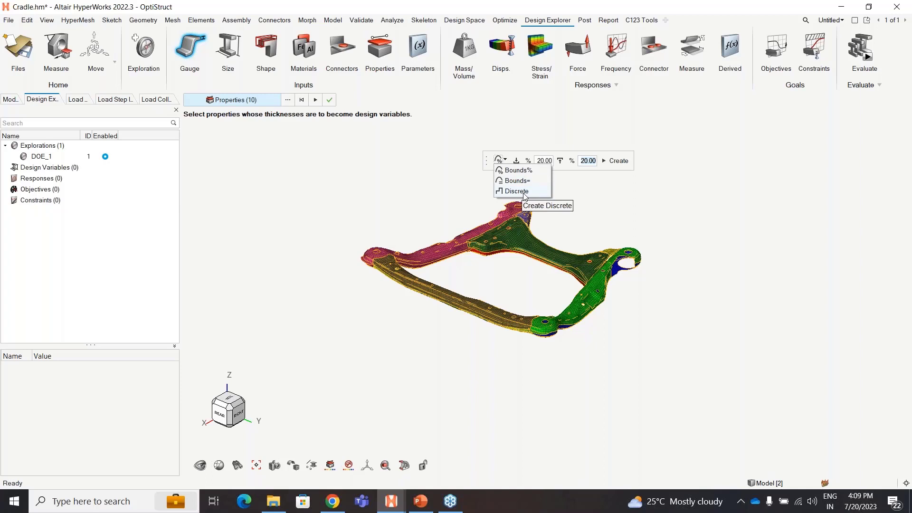
left_click(622, 166)
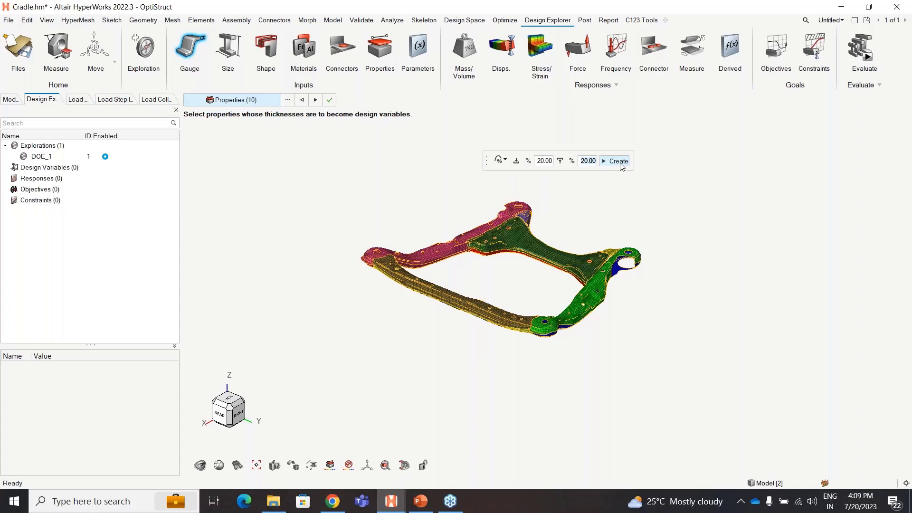
left_click(618, 162)
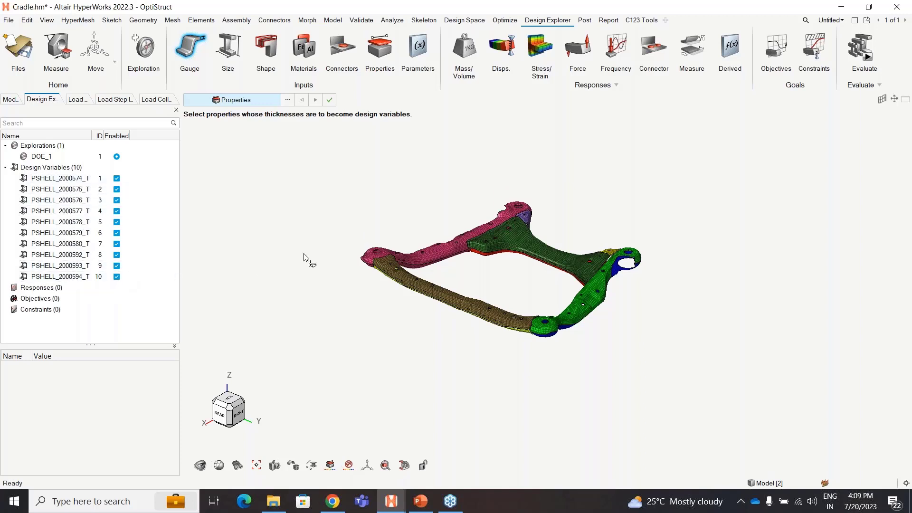
- Create shape design variables from shape1 and shape2
left_click(266, 50)
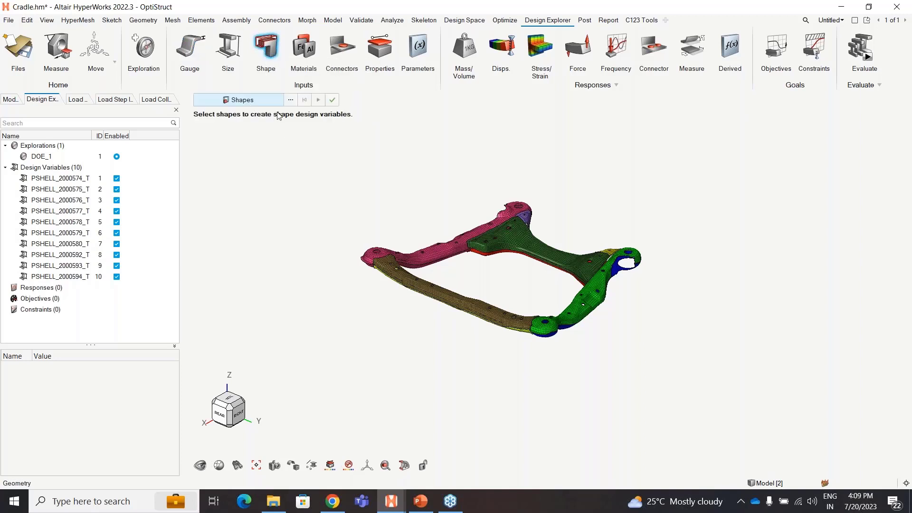
left_click(291, 100)
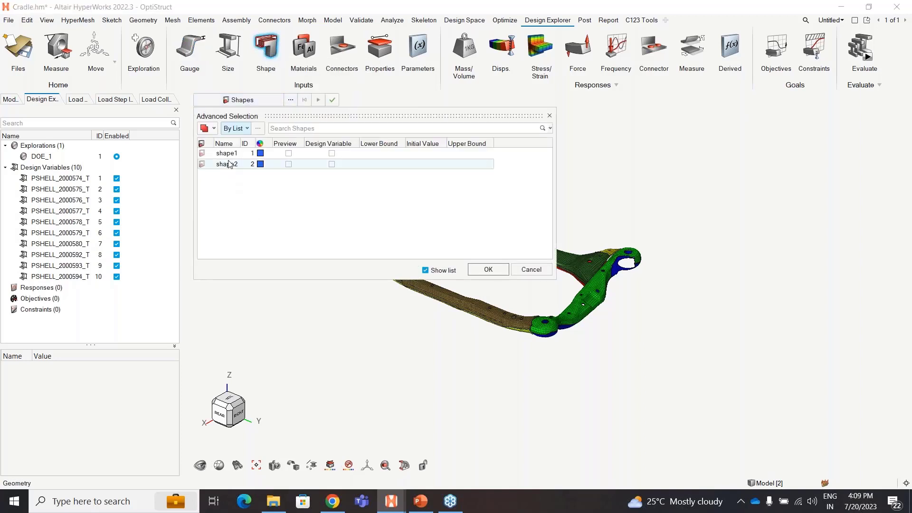
left_click_drag(228, 158, 229, 171)
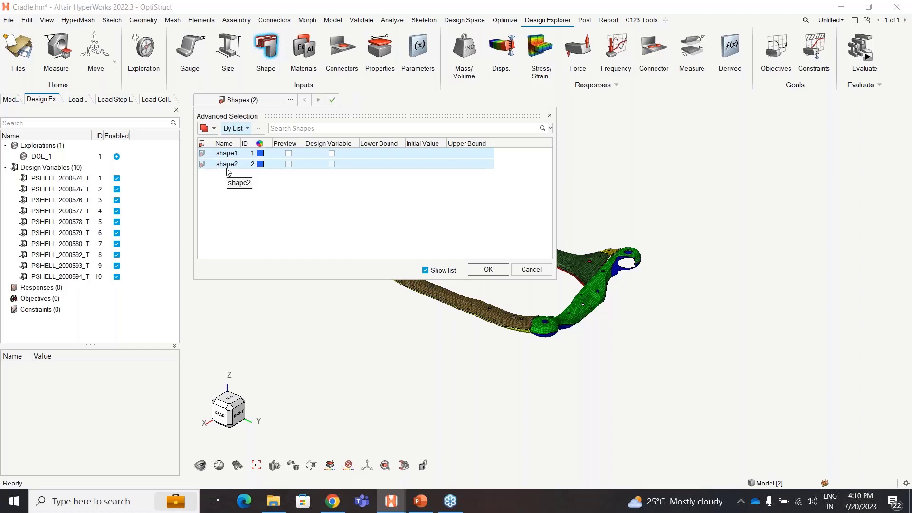
left_click(488, 270)
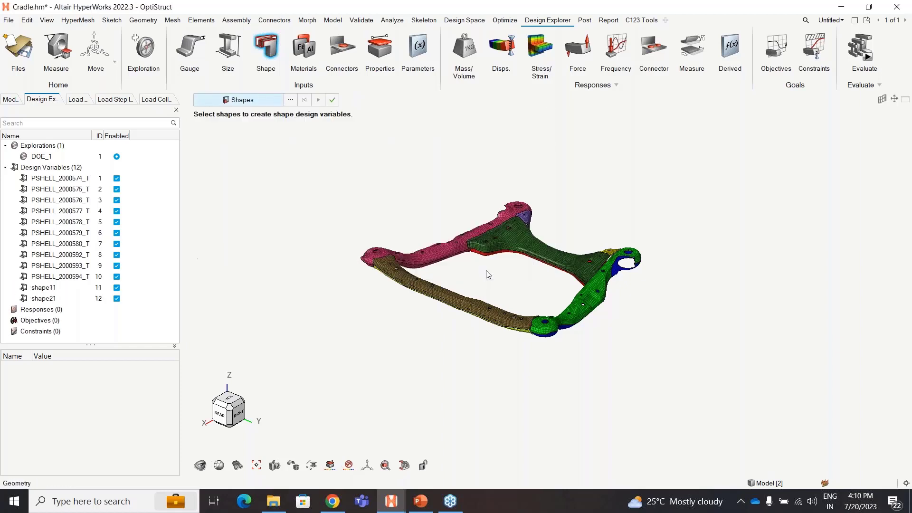
- Set the shape21 design variable's lower bound to -3.0 and upper bound to 3.0, and finish the Shape tool
left_click(43, 288)
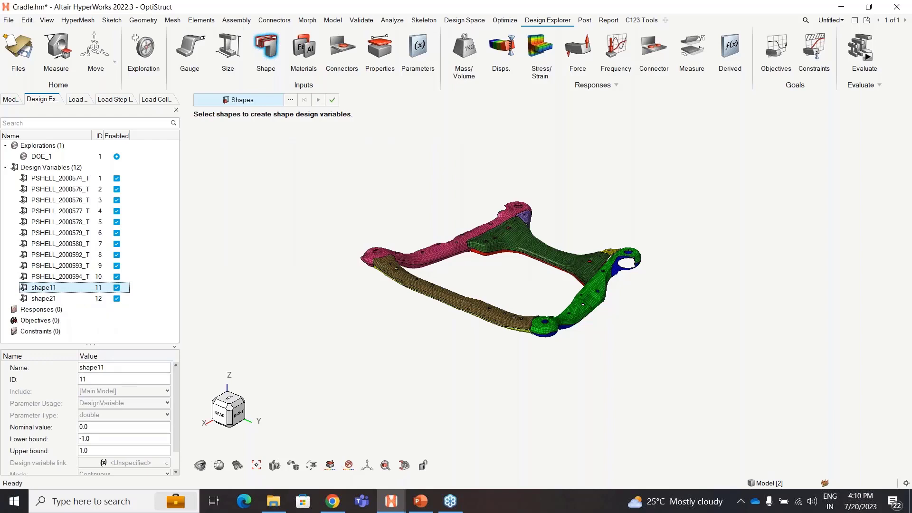
left_click_drag(90, 345, 91, 324)
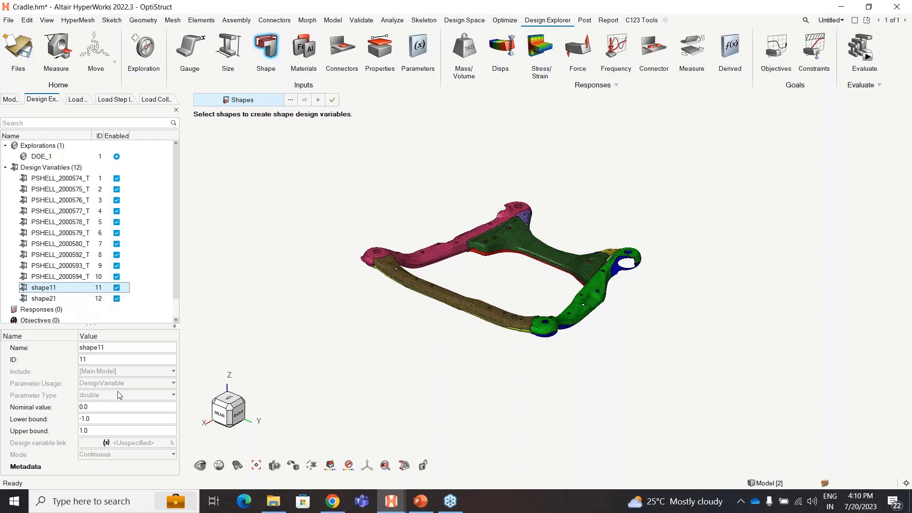
left_click(105, 297)
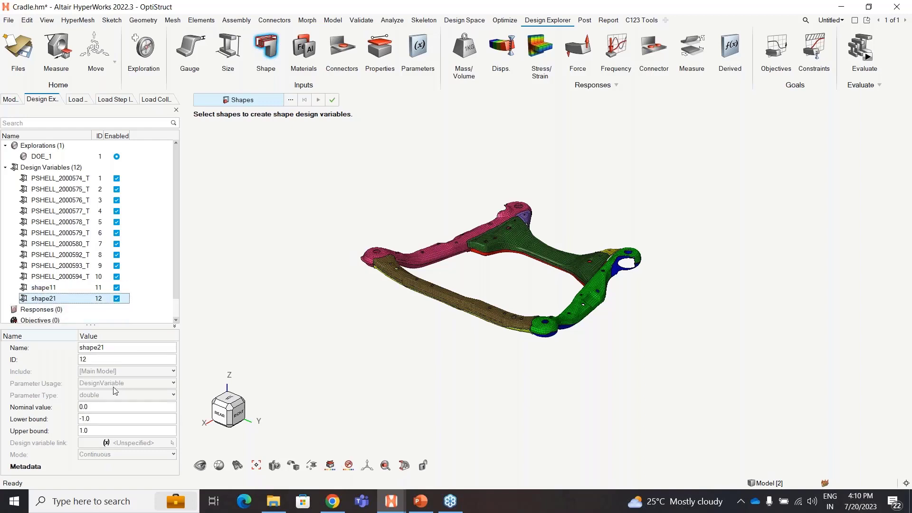
left_click(105, 420)
left_click(98, 432)
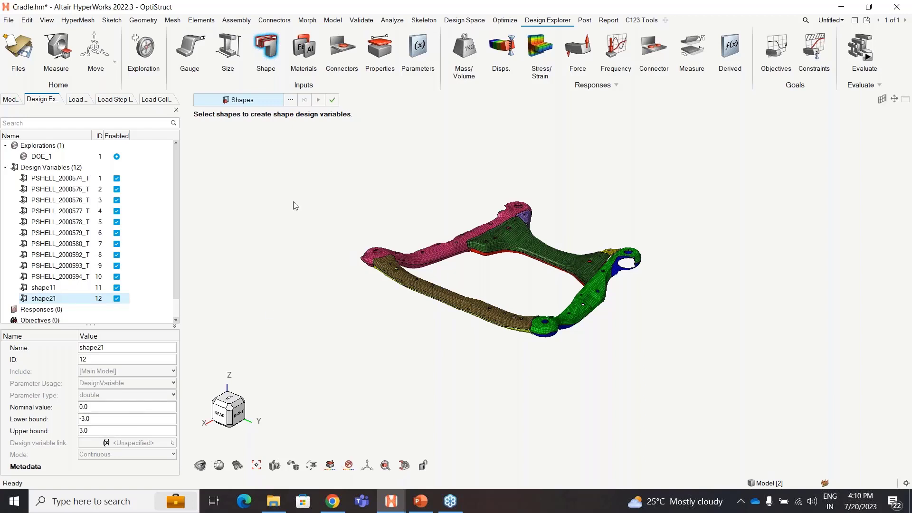
left_click(332, 100)
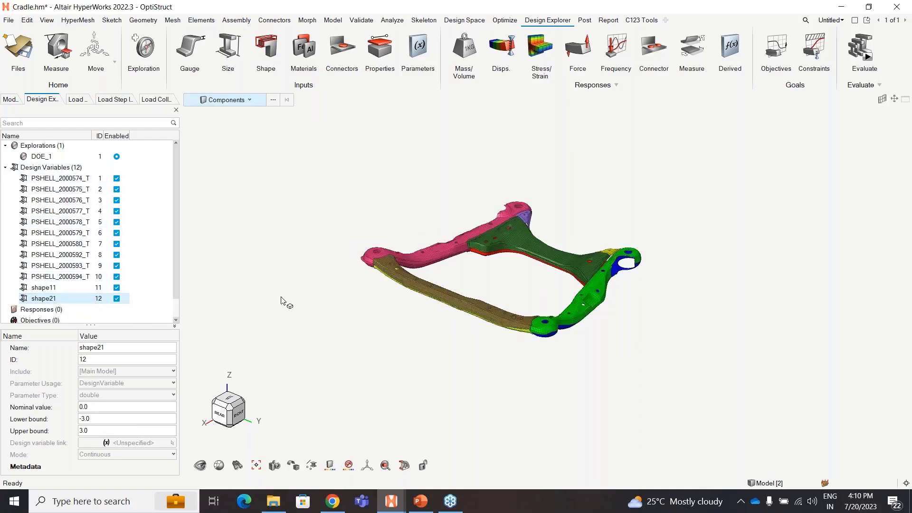
- Open the study's inputs table and display the design variables' bounds, nominal values and preview controls
left_click(200, 61)
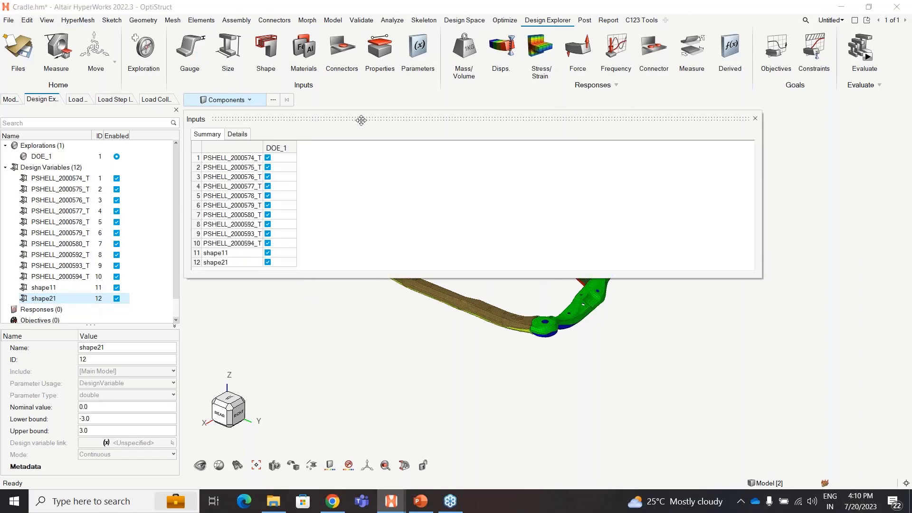
left_click_drag(361, 119, 214, 80)
left_click_drag(539, 292, 721, 352)
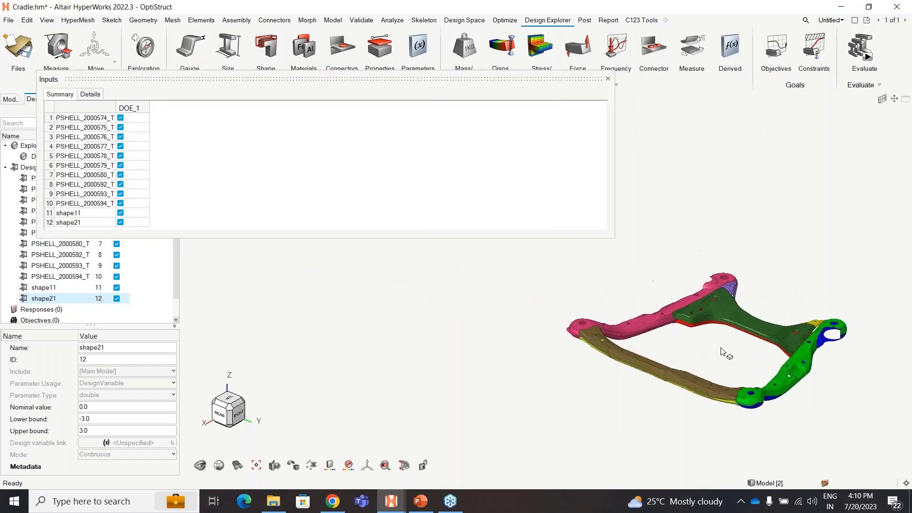
left_click_drag(307, 79, 366, 126)
left_click(151, 142)
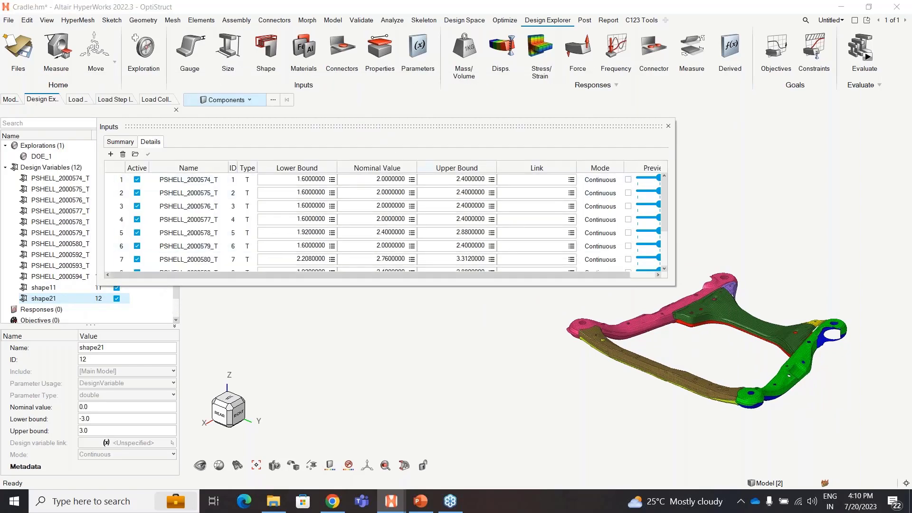
left_click_drag(307, 274, 366, 277)
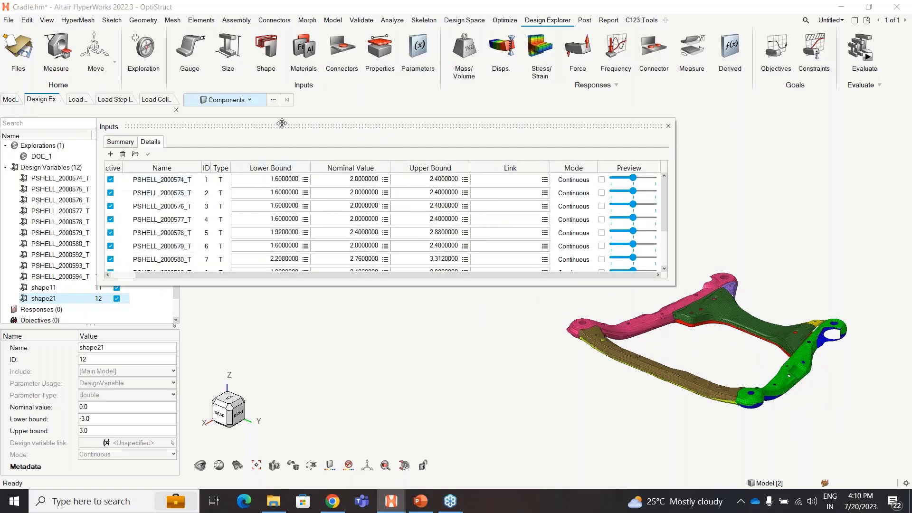
left_click_drag(282, 123, 202, 85)
- Preview the first gauge variable, PSHELL_2000574_T, on the cross member up close, and turn its preview off
left_click(521, 141)
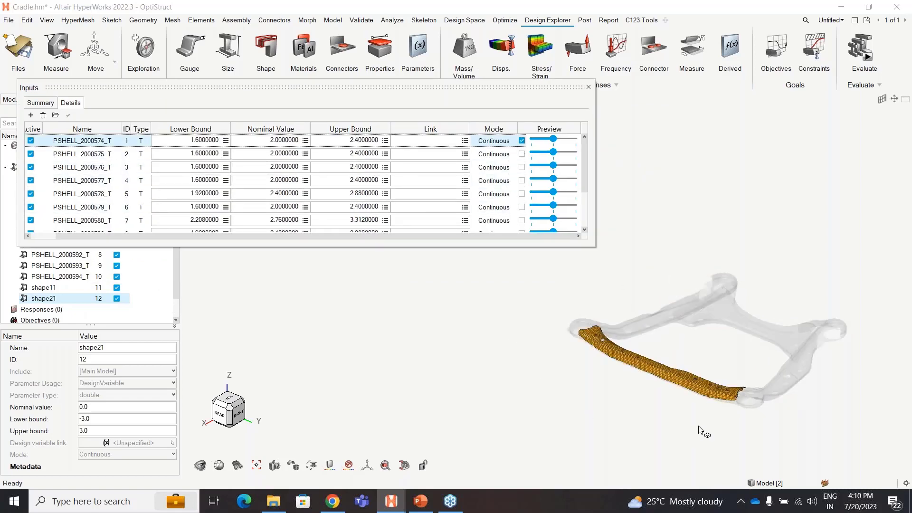
scroll(719, 263, "up", 10)
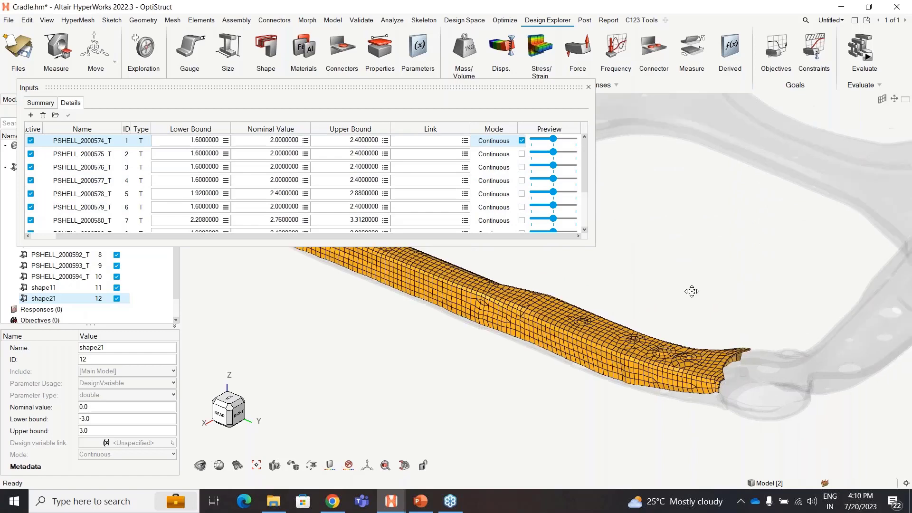
left_click_drag(692, 291, 681, 304)
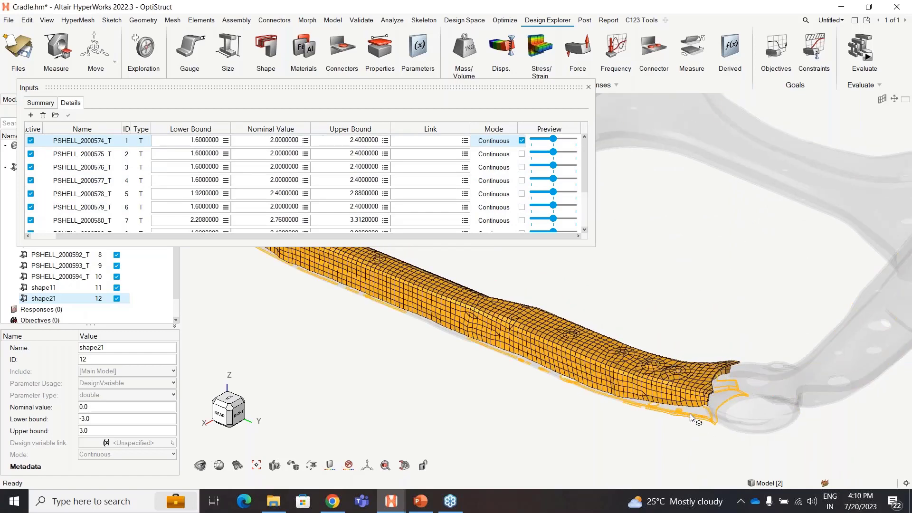
scroll(692, 418, "up", 4)
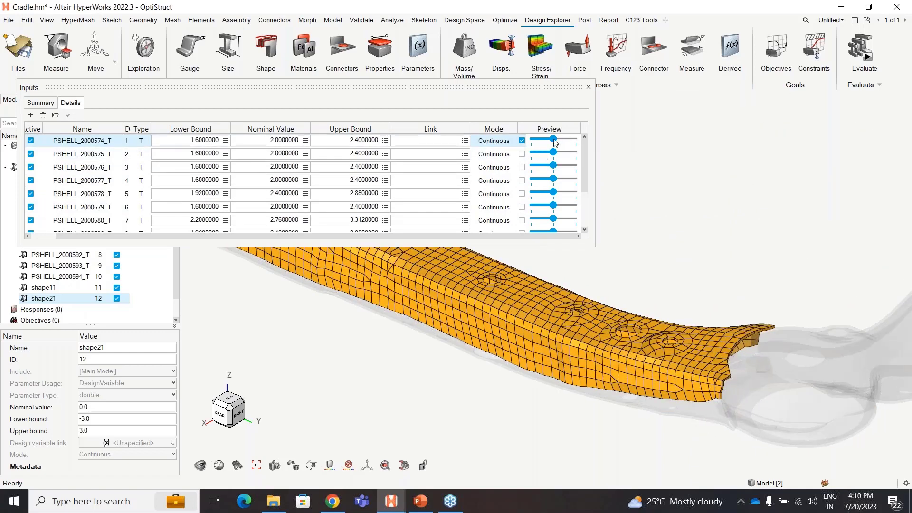
mouse_move(553, 139)
left_mouse_down()
mouse_move(532, 142)
mouse_move(575, 138)
mouse_move(561, 141)
left_mouse_up()
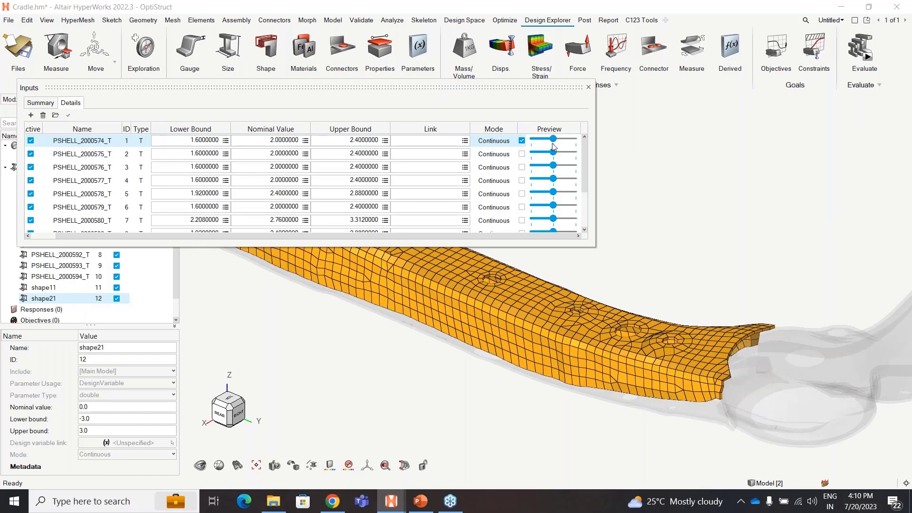
left_click(522, 141)
- Preview the shape21 variable at its upper bound of 3.0, turn the preview off, and close the inputs table
scroll(513, 185, "down", 3)
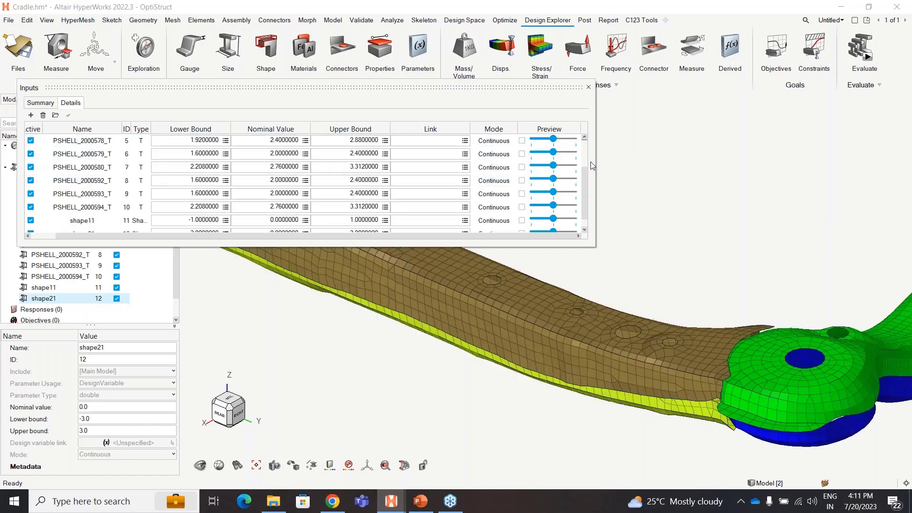
left_click(522, 221)
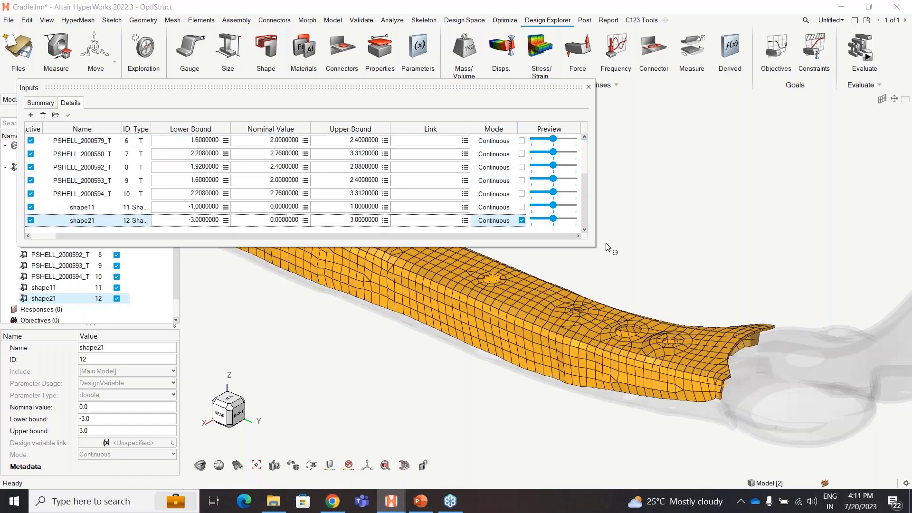
left_click_drag(555, 221, 581, 220)
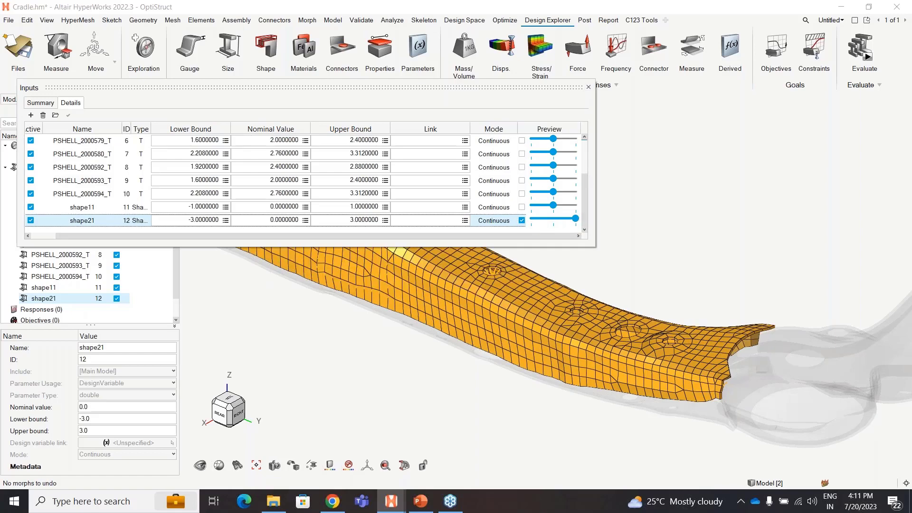
left_click(521, 221)
left_click(588, 88)
- Create a mass response for the cradle model
scroll(672, 241, "up", 5)
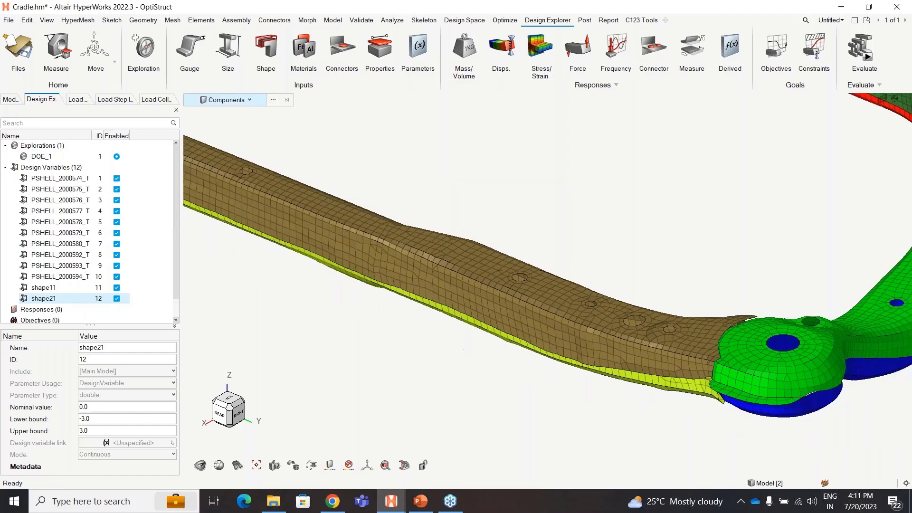
scroll(651, 244, "down", 5)
left_click_drag(592, 277, 521, 341)
left_click_drag(323, 197, 329, 196)
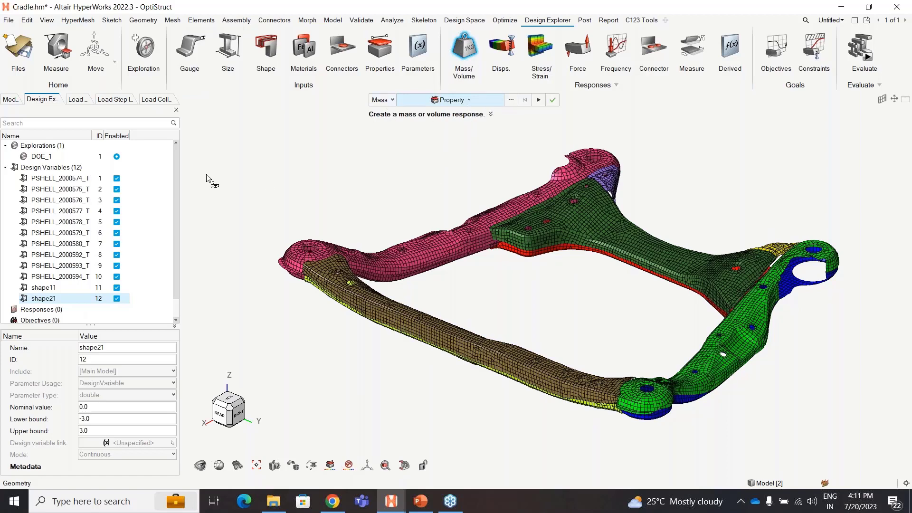
left_click(539, 100)
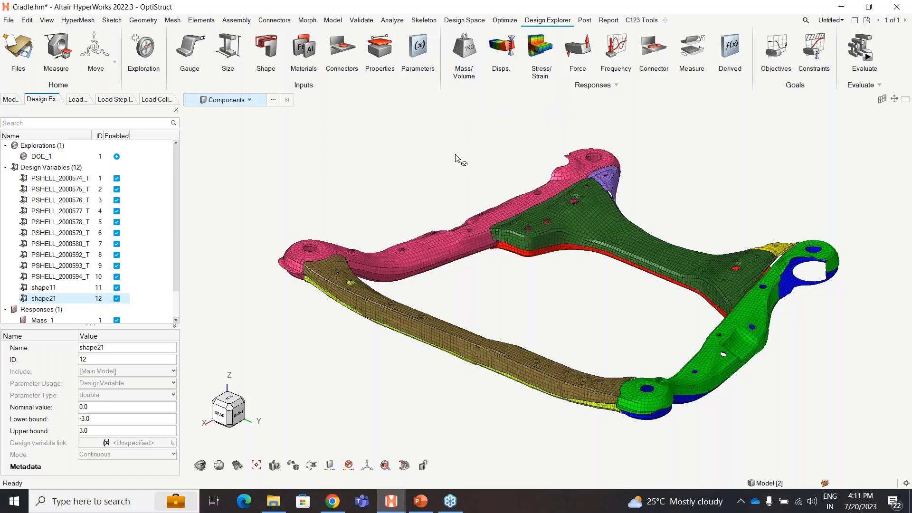
- Show all of the model's components again, including the hidden brackets and connectors
left_click(9, 101)
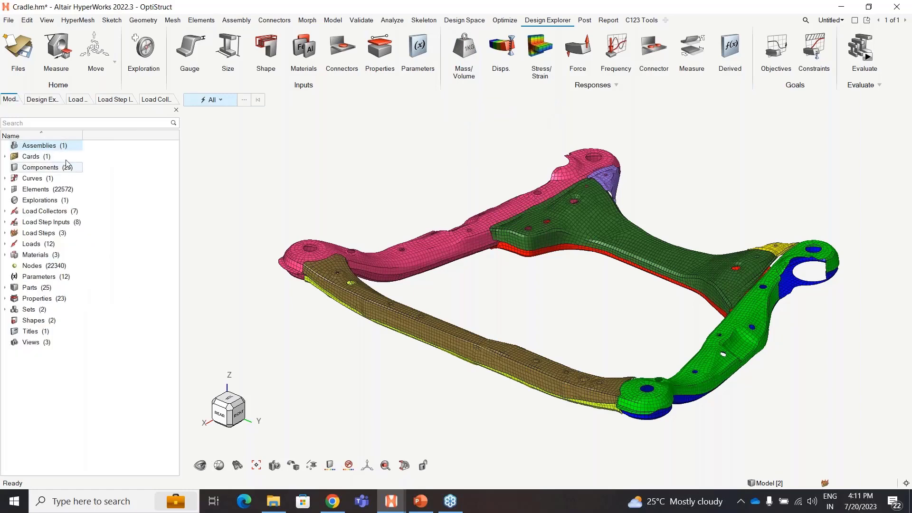
left_click(51, 173)
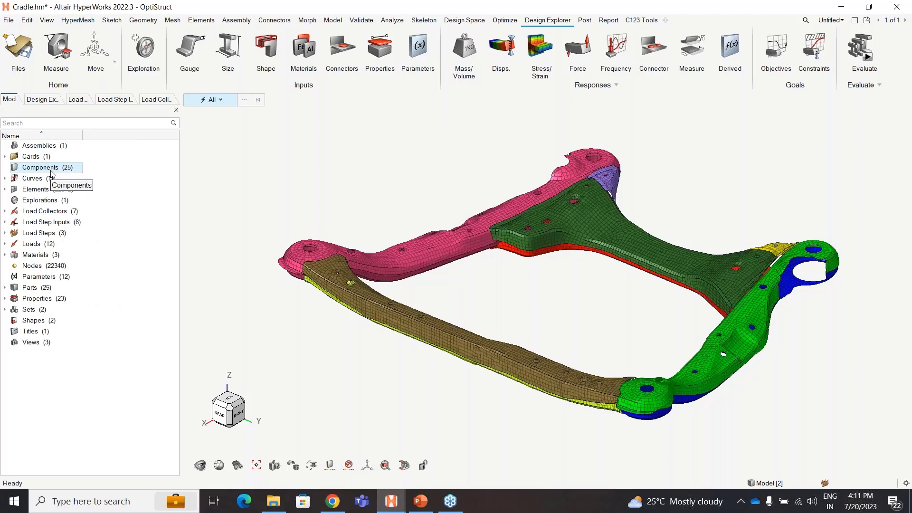
key("a")
left_click_drag(669, 193, 638, 192)
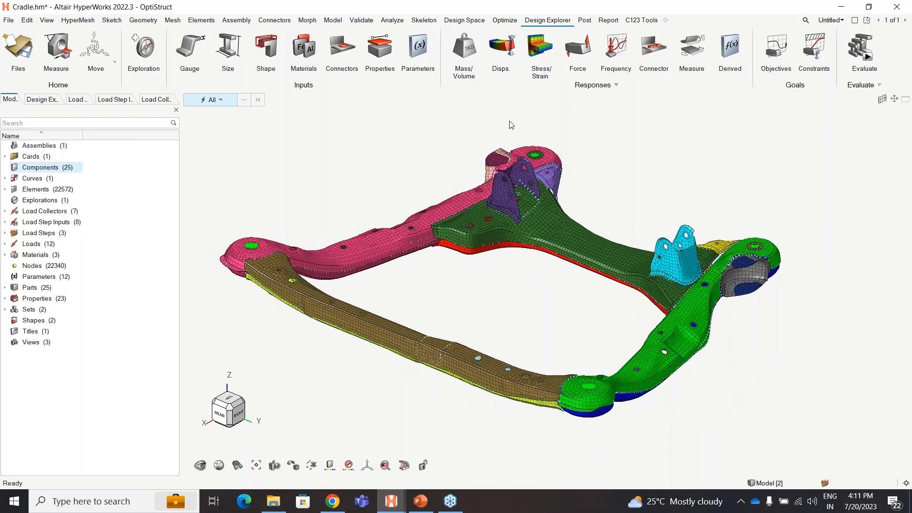
- Create a velocity response on the spider's centre node in the pink rail's mounting hole beside the purple brackets, and open its properties
left_click(508, 45)
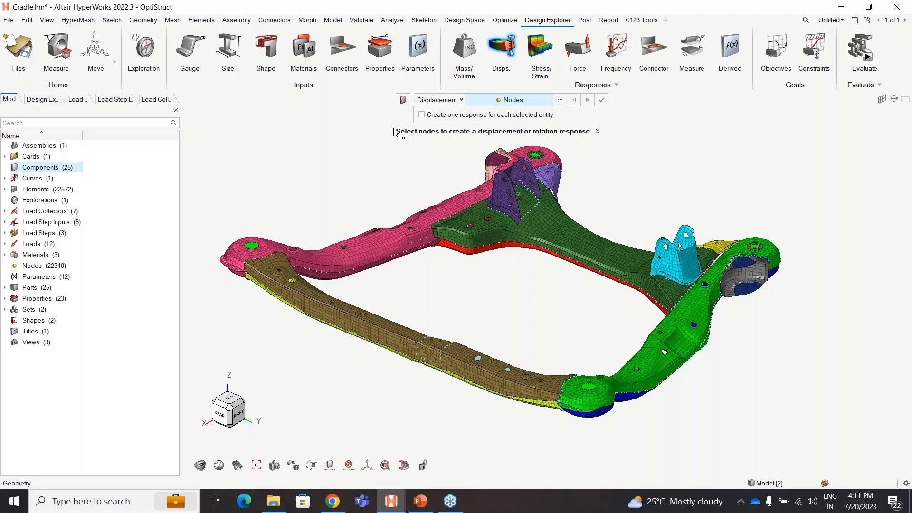
left_click(459, 101)
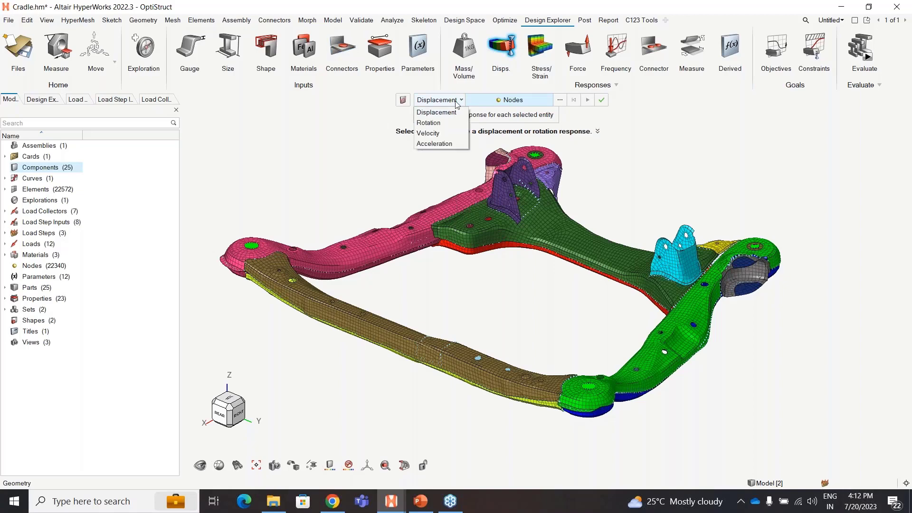
left_click(449, 134)
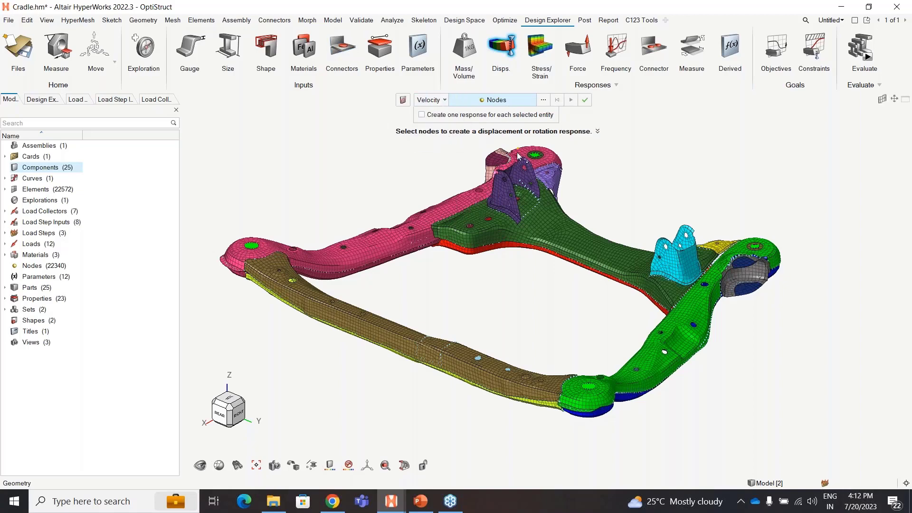
scroll(603, 181, "up", 8)
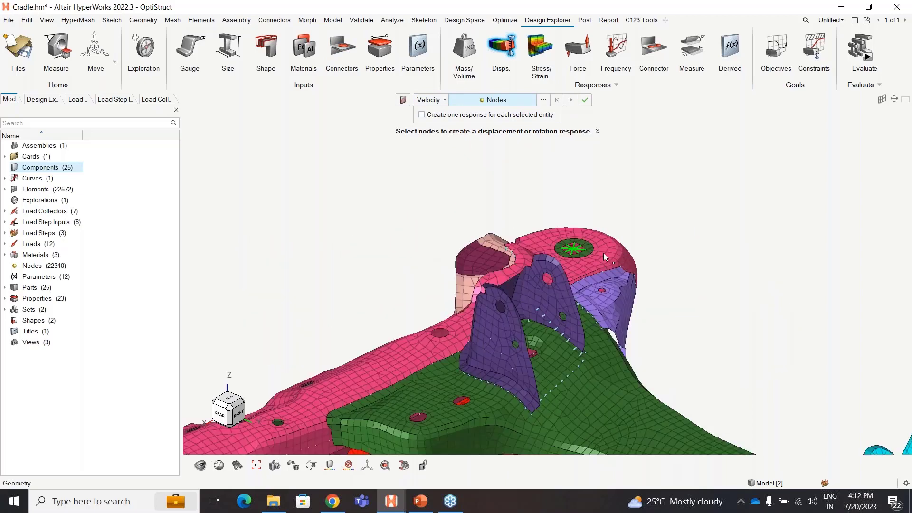
left_click(522, 264)
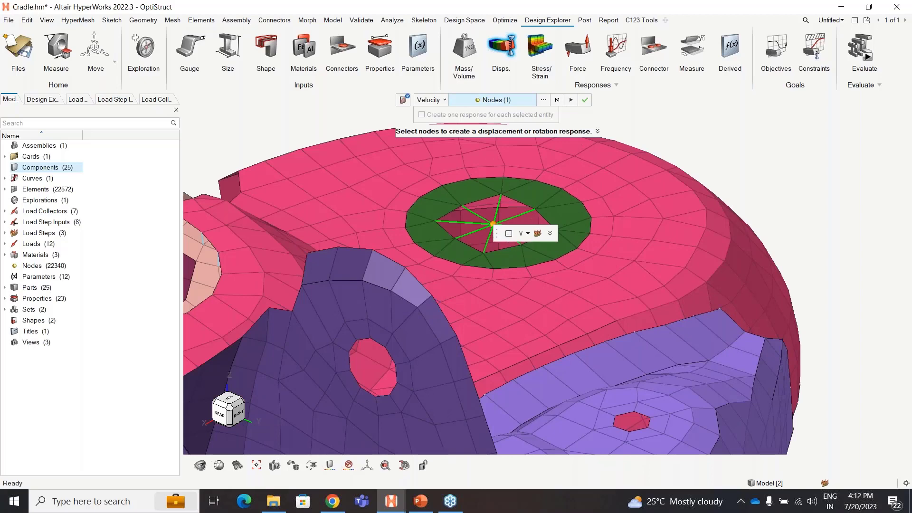
left_click_drag(498, 235, 633, 135)
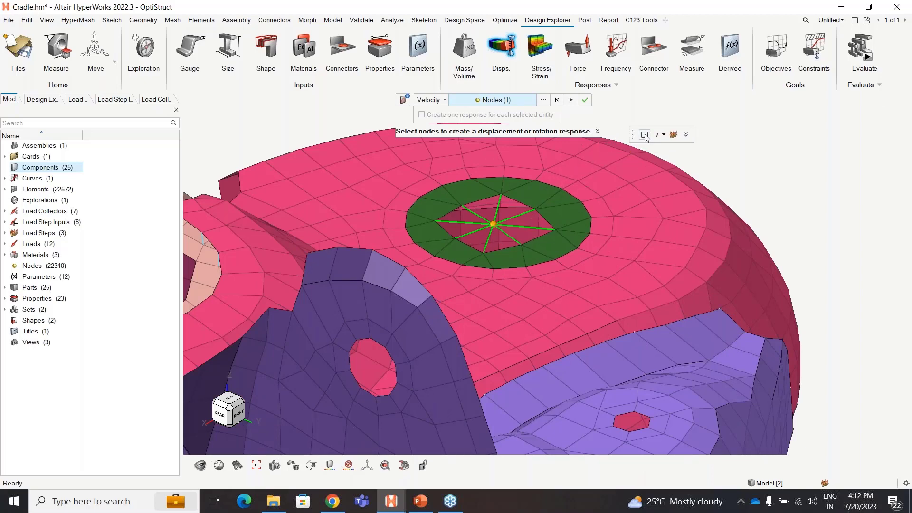
middle_click(639, 150)
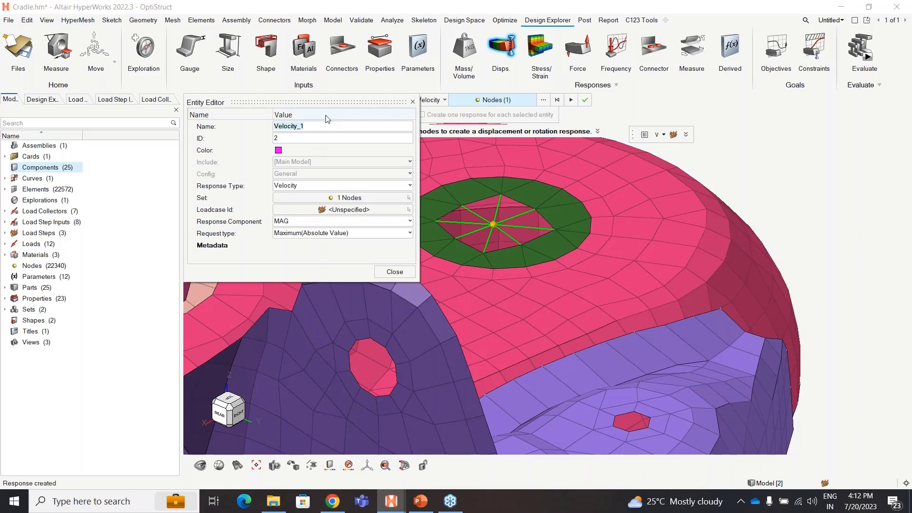
- Name the velocity response Velocity_Torsion_Load and assign the Front Torsion Load loadcase to it
left_click(321, 127)
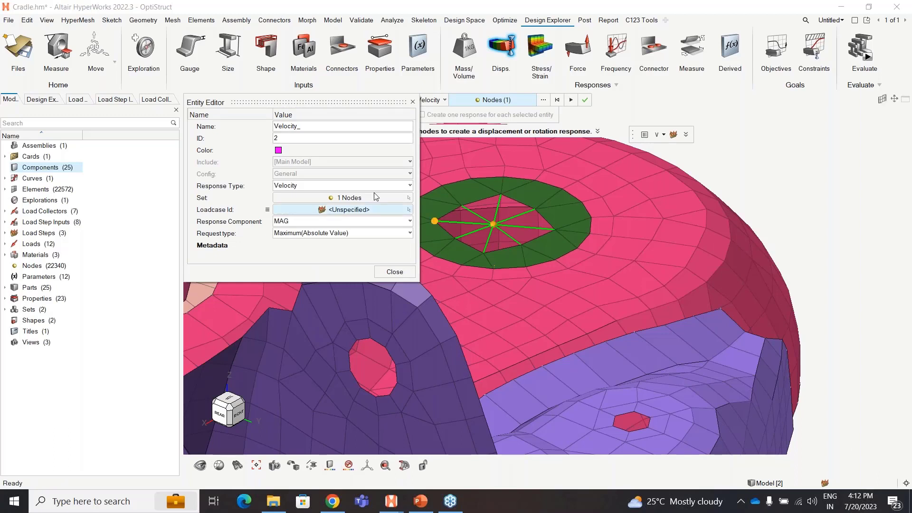
double_click(315, 127)
left_click(315, 127)
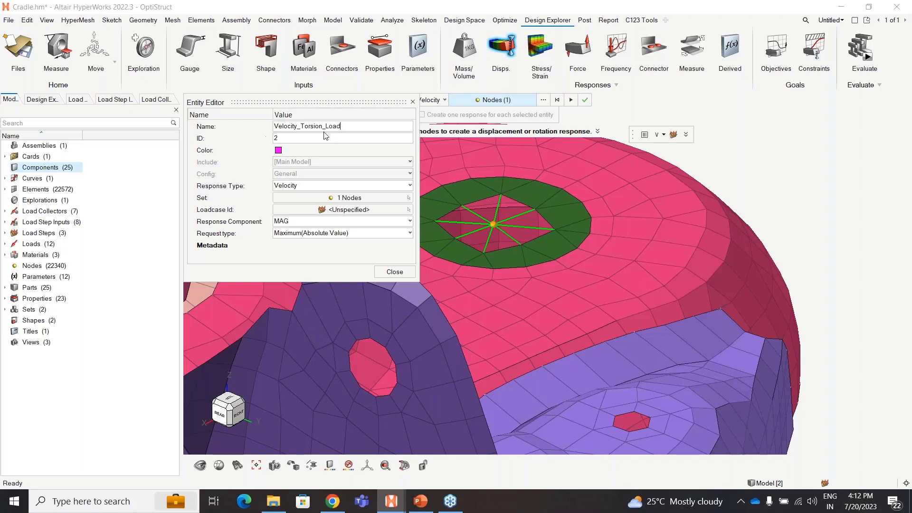
left_click(373, 213)
left_click(374, 212)
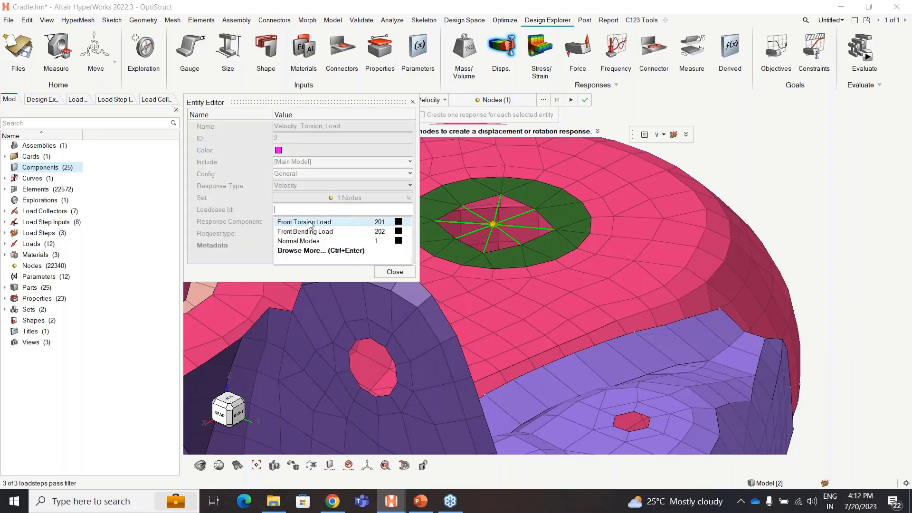
left_click(309, 224)
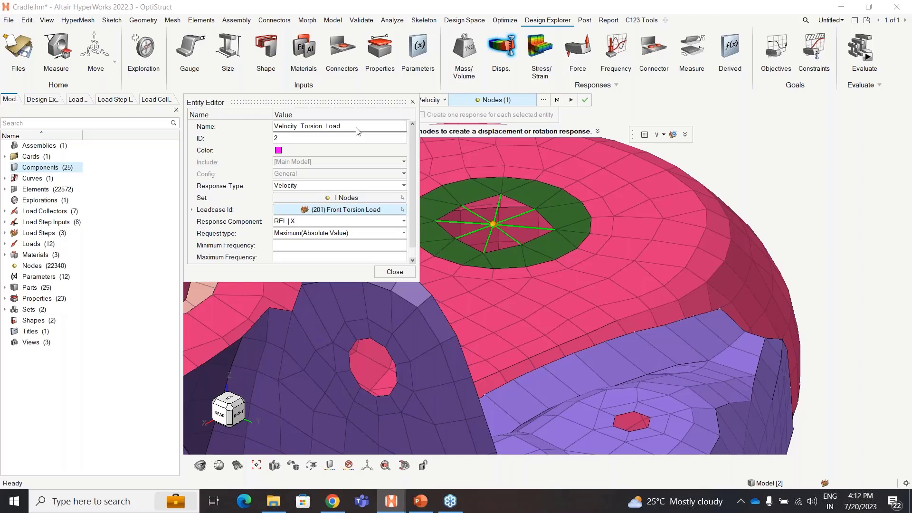
- Rename the velocity response Velocity_Torsion_Front, set its response component to MAG|Z, and close its properties
left_click(387, 127)
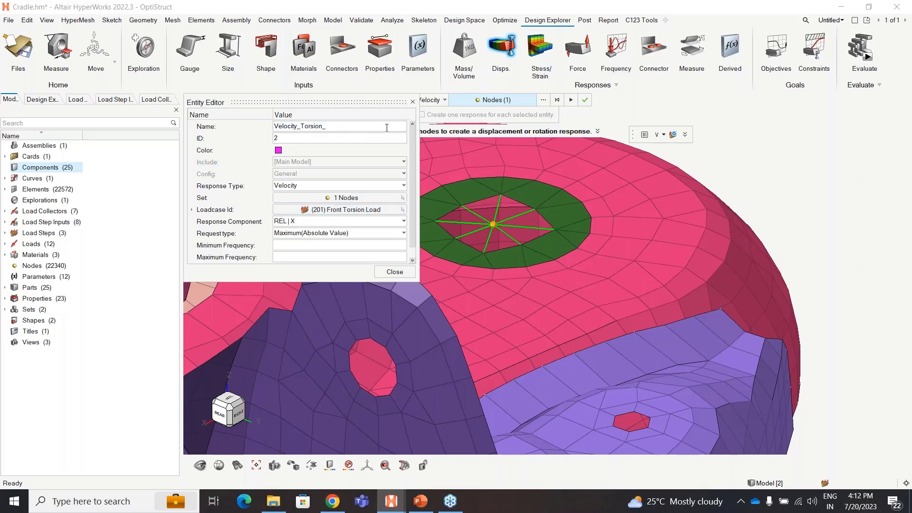
type("t")
left_click(363, 222)
left_click(363, 227)
left_click(331, 245)
left_click(354, 222)
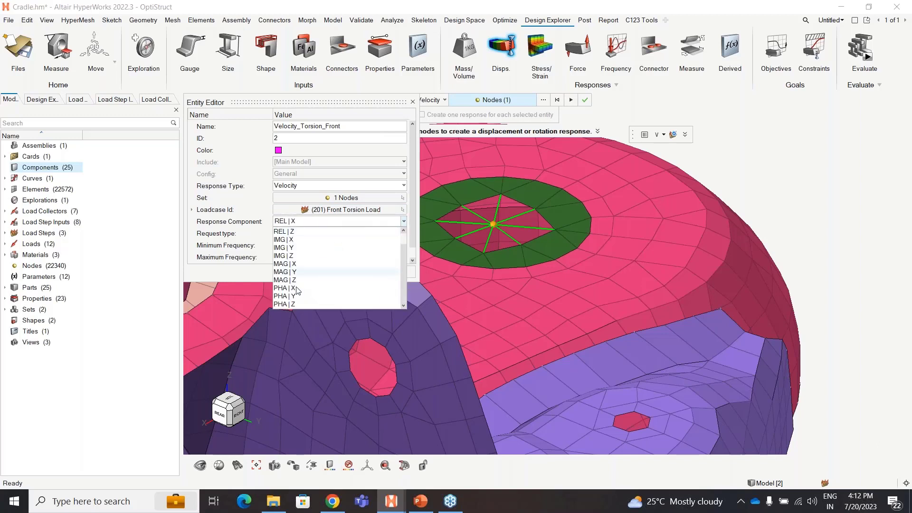
left_click(294, 280)
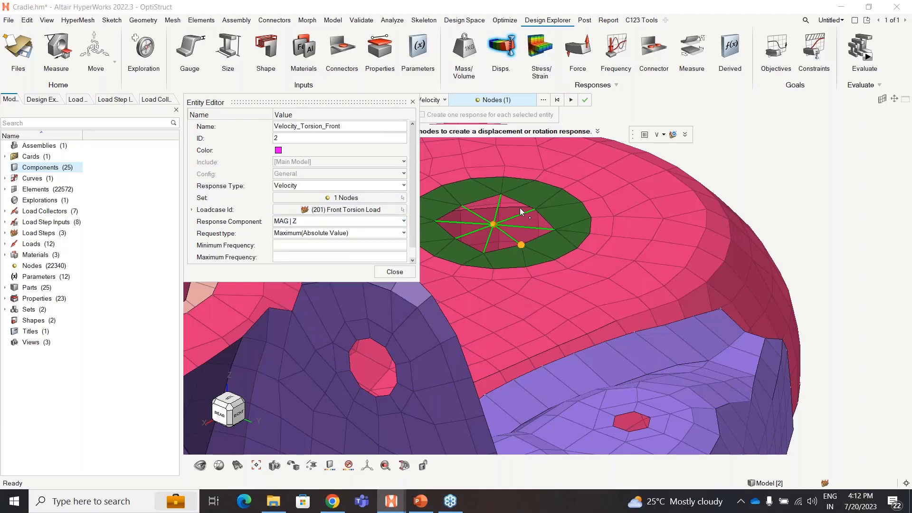
left_click(288, 257)
left_click(395, 272)
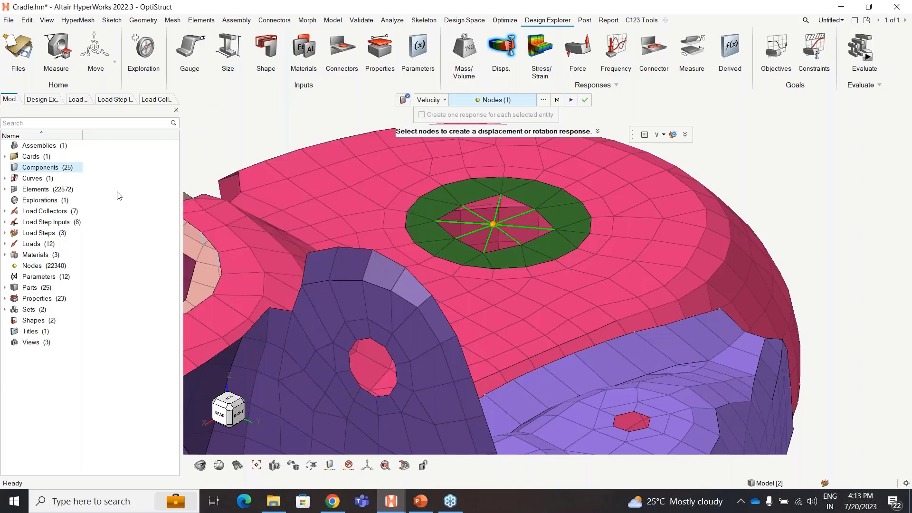
- Finish the velocity response and show the responses in the Design Explorer browser
left_click(48, 99)
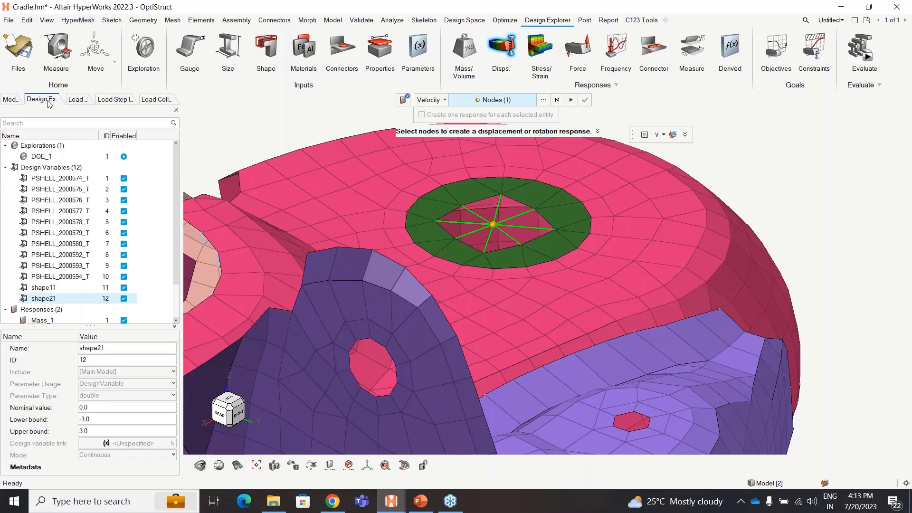
left_click(571, 99)
scroll(178, 293, "down", 2)
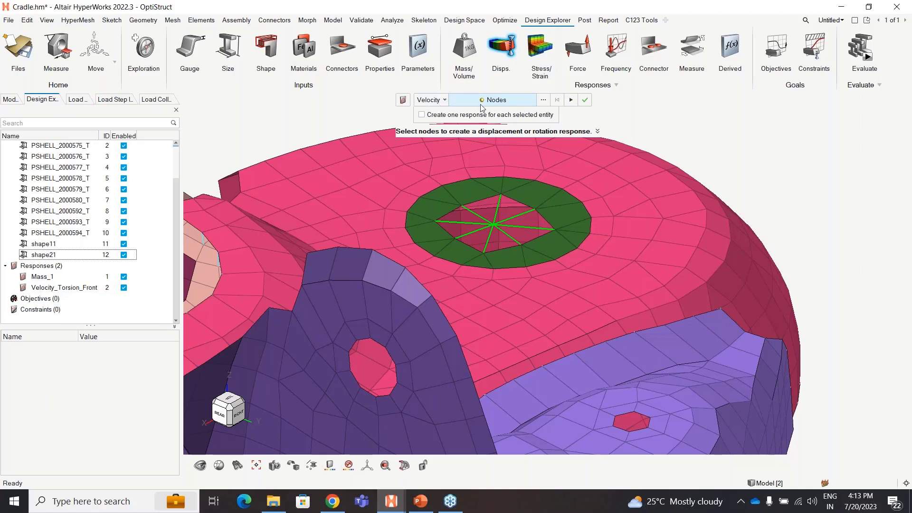
- Create another velocity response on the spider's centre node in the pink rail's hole and name it Velocity_Bending_Front
left_click(489, 224)
middle_click(489, 224)
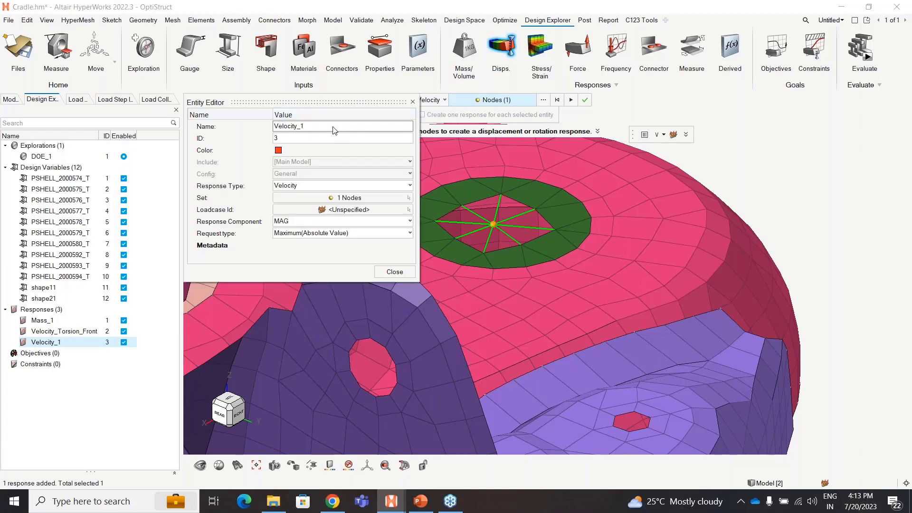
left_click(333, 127)
left_click(332, 126)
key("BackSpace")
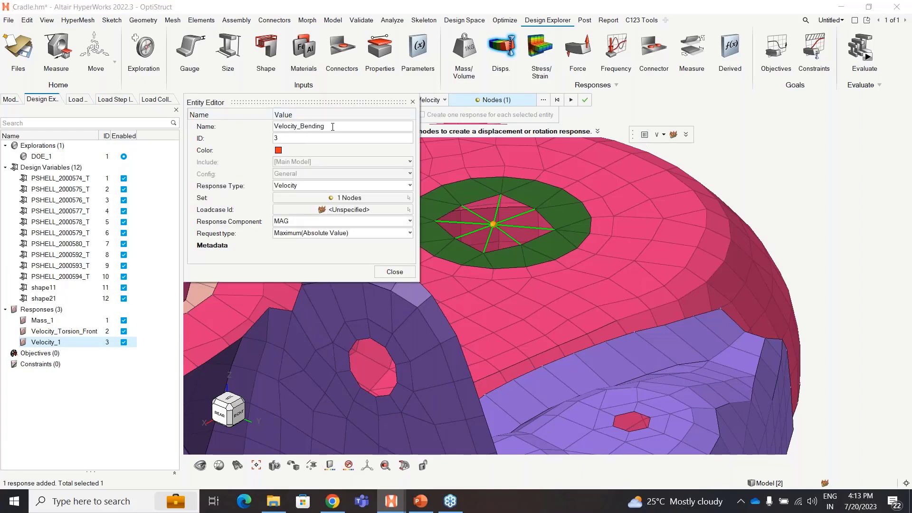
type("Bending_Front")
- Assign the Front Bending Load loadcase to Velocity_Bending_Front and set its response component to MAG|Z
left_click(349, 210)
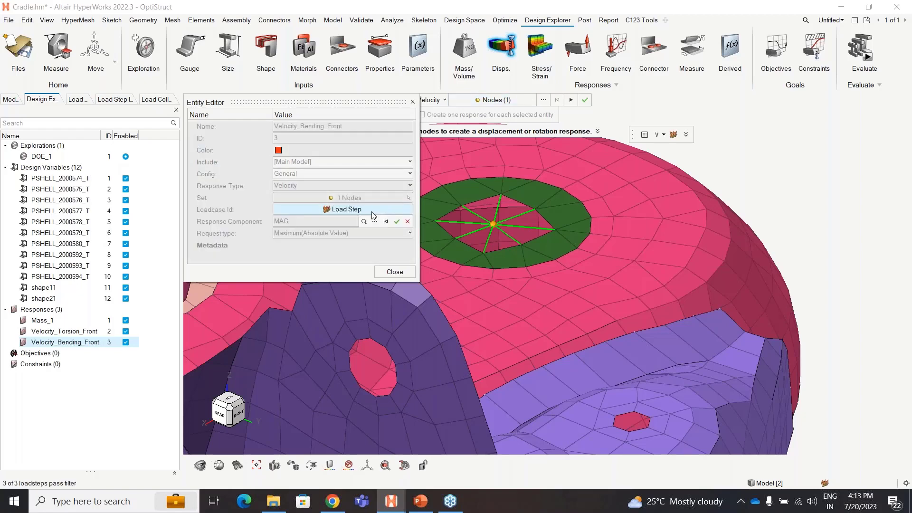
left_click(364, 222)
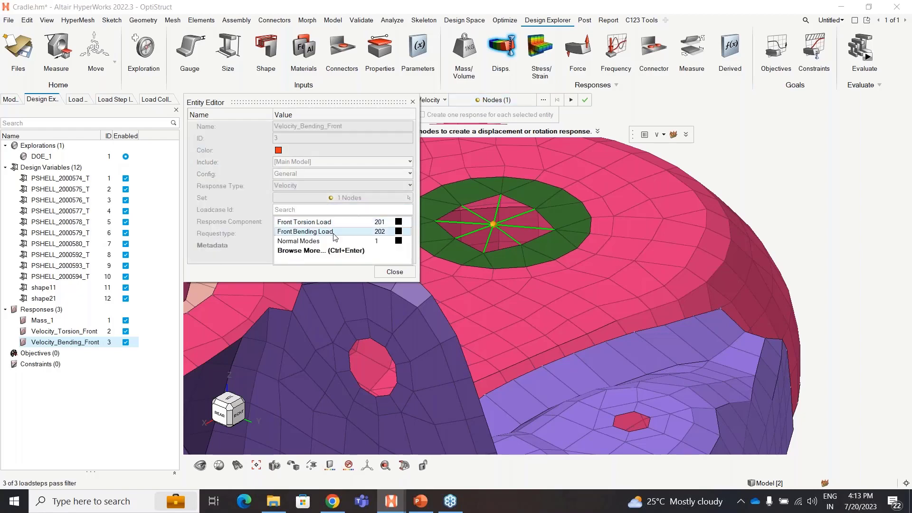
left_click(334, 232)
left_click(310, 222)
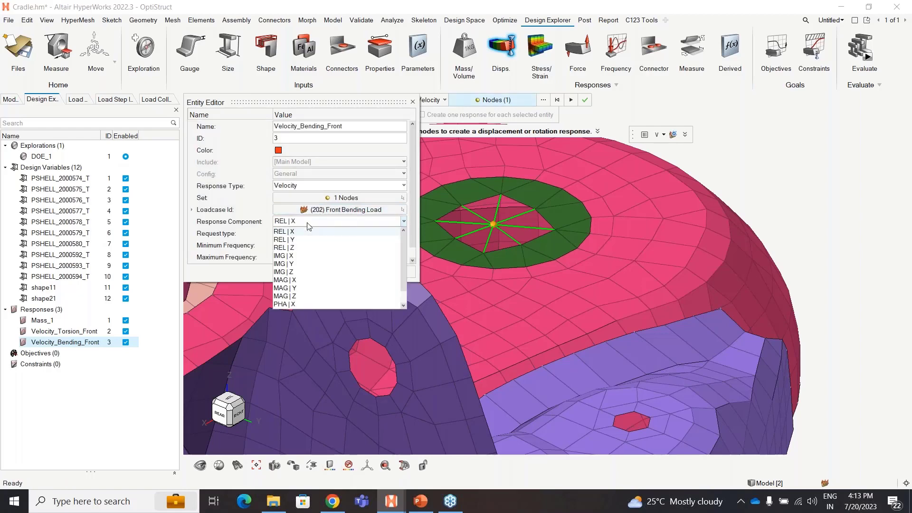
left_click(301, 296)
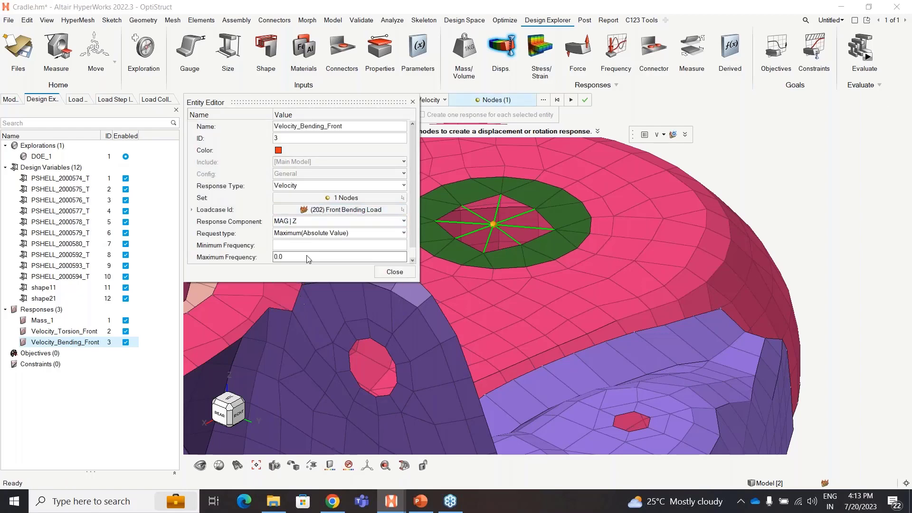
- Set the response's minimum frequency to 300 and maximum frequency to 450, and finish the velocity response
left_click(299, 245)
type("0300")
key("Tab")
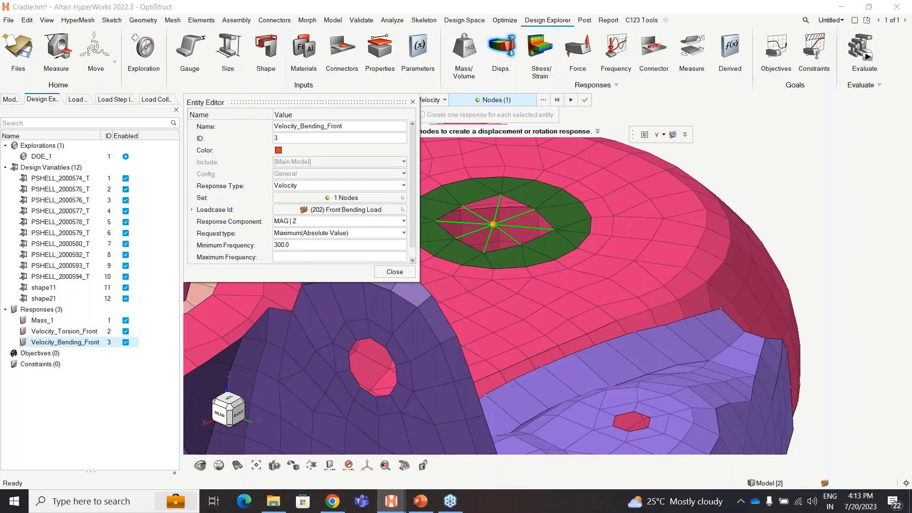
left_click(299, 257)
left_click(299, 257)
type("450")
key("Return")
left_click(395, 272)
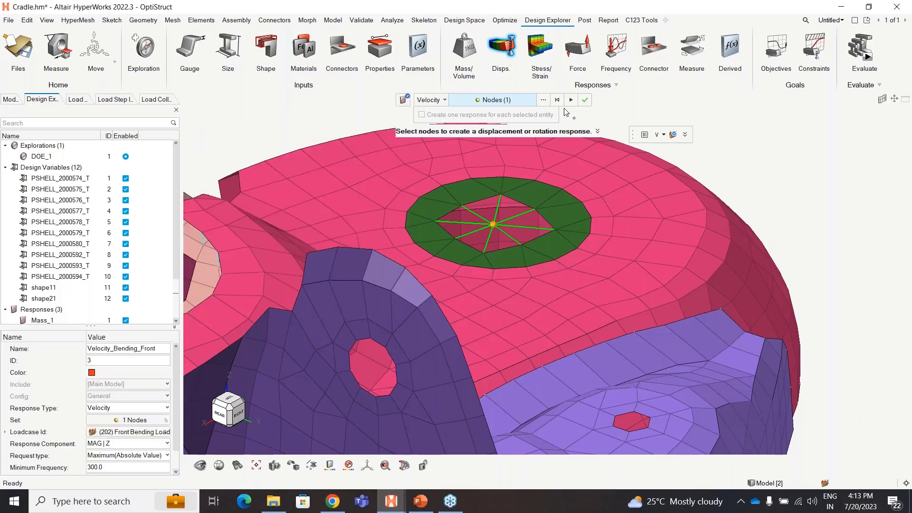
left_click(585, 100)
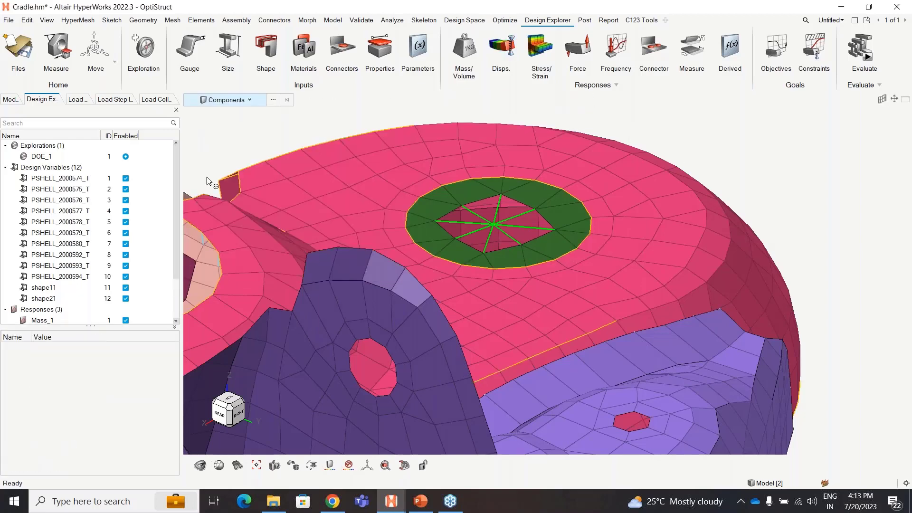
scroll(172, 230, "down", 2)
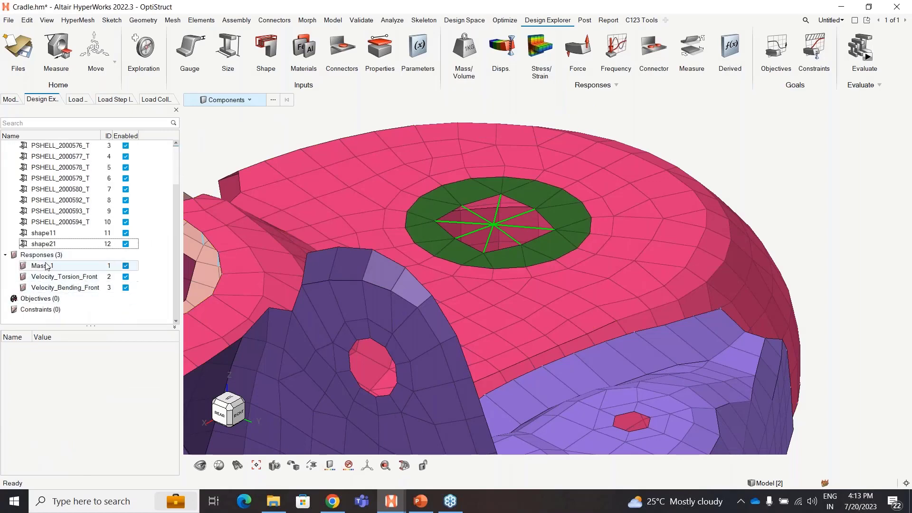
- Create a frequency response and name it Mode7
left_click(616, 46)
left_click(635, 100)
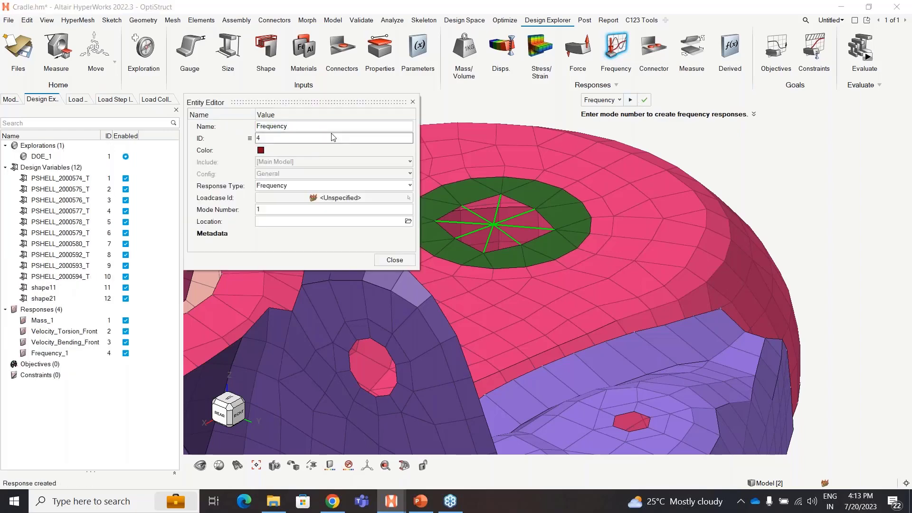
key("BackSpace")
key("BackSpace")
key("BackSpace")
key("BackSpace")
key("BackSpace")
key("BackSpace")
key("BackSpace")
- Assign the Normal Modes loadcase to Mode7, set its mode number to 7, and finish the frequency response
left_click(338, 198)
left_click(364, 210)
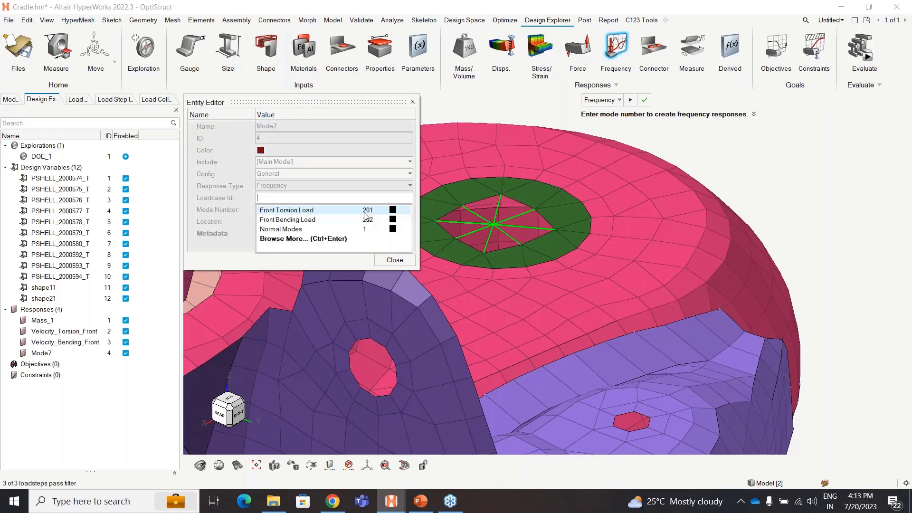
left_click(306, 230)
left_click(283, 211)
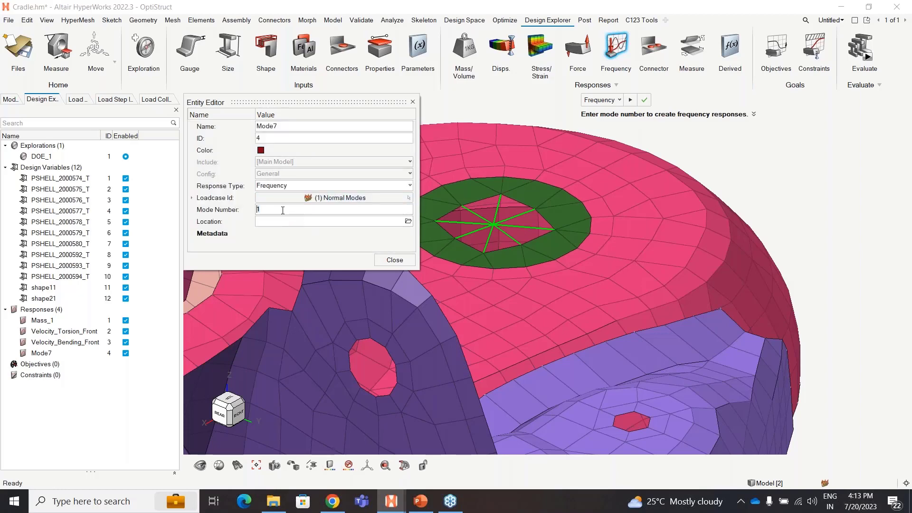
left_click(394, 260)
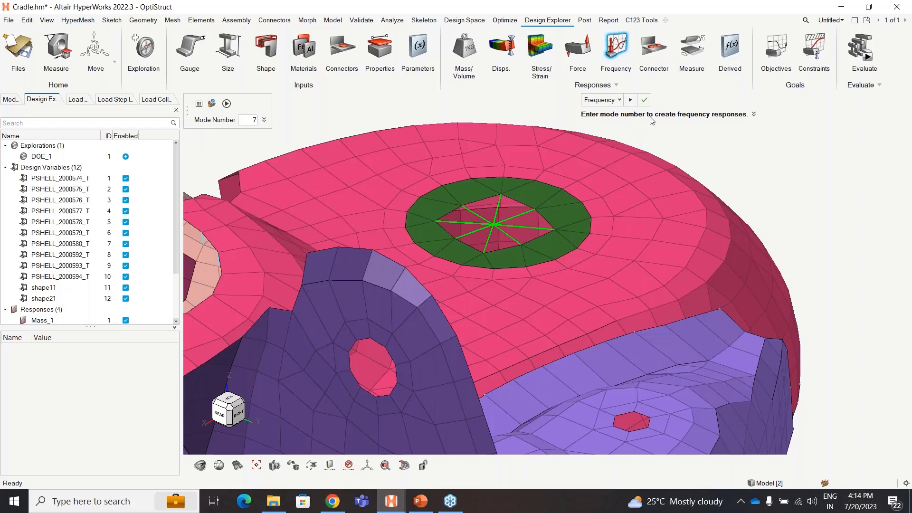
left_click(644, 100)
scroll(175, 226, "down", 2)
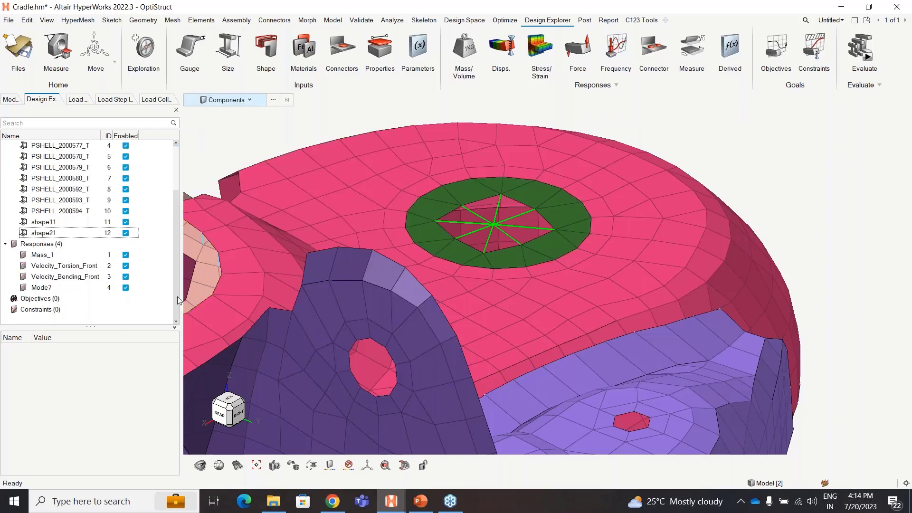
- Duplicate the Mode7 response, rename the copy Mode10, and set its mode number to 10
left_click(42, 287)
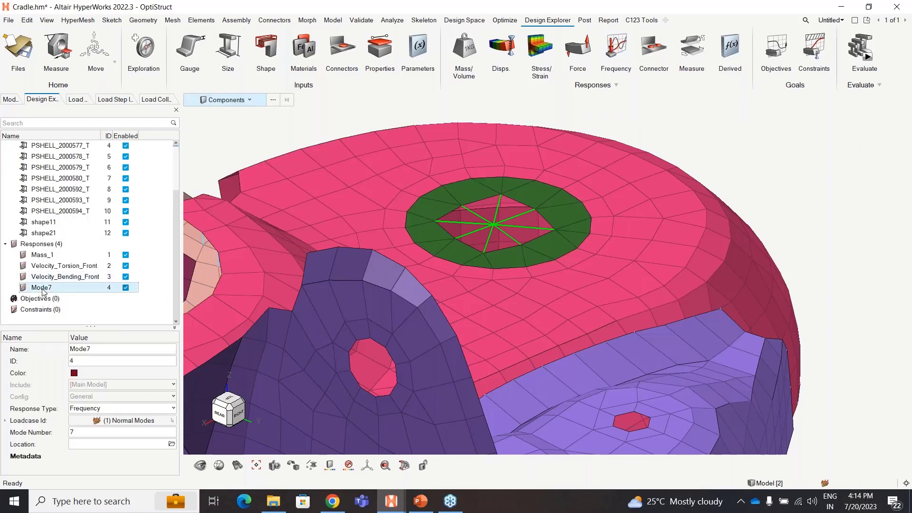
right_click(46, 291)
left_click(60, 296)
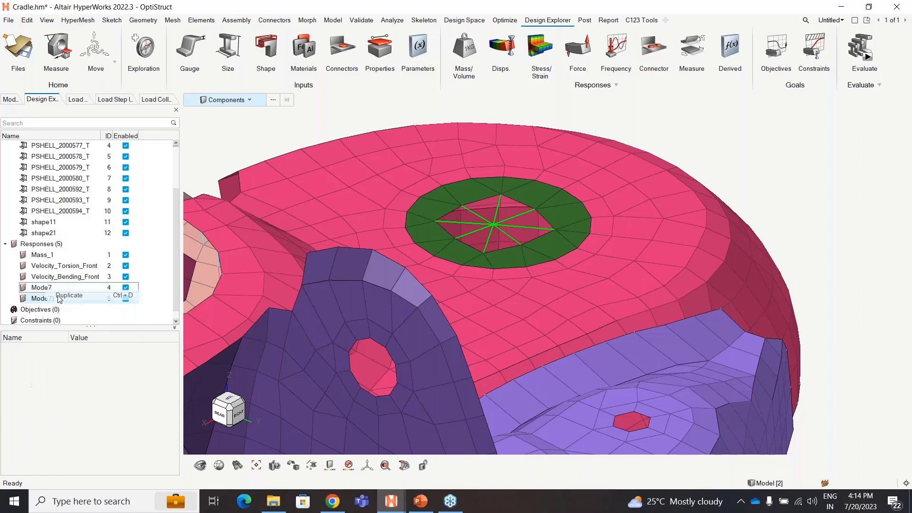
left_click(89, 299)
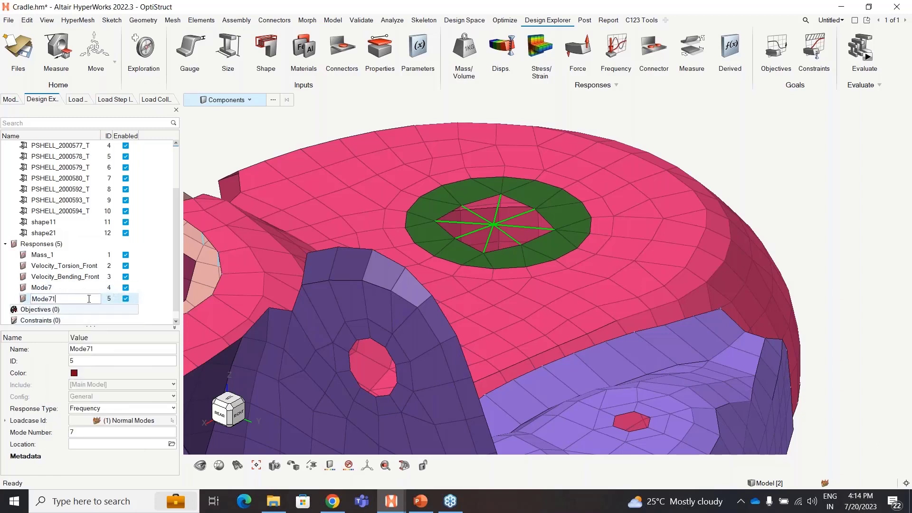
key("BackSpace")
key("BackSpace")
type("10")
key("Return")
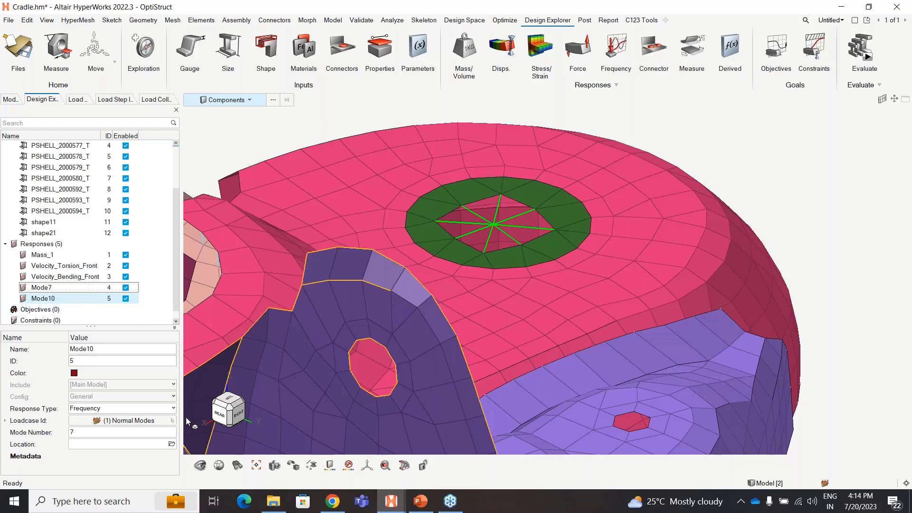
left_click(113, 434)
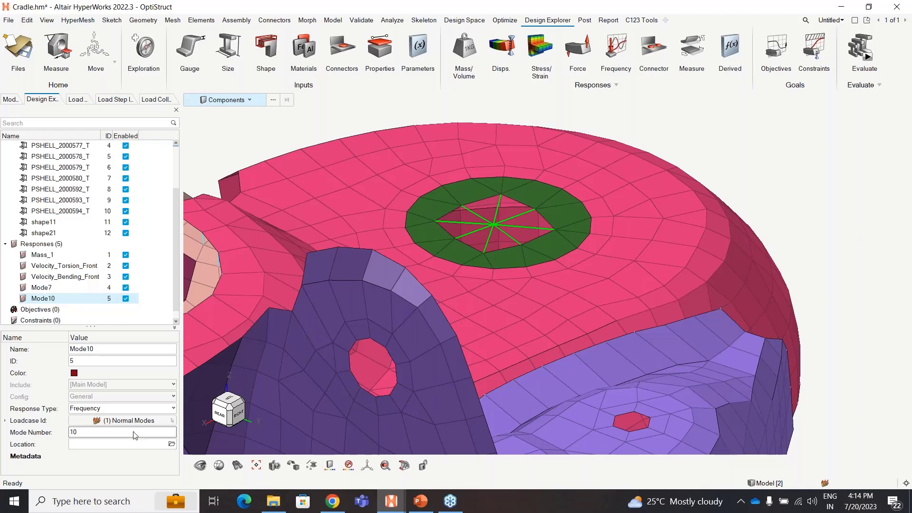
scroll(177, 275, "down", 1)
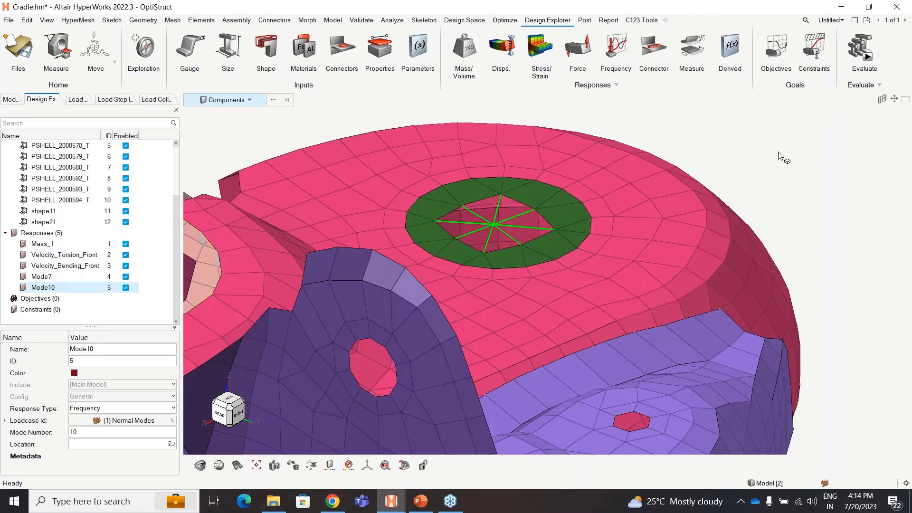
- Create a constraint on the Velocity_Torsion_Front response with an upper bound of 7.5
left_click(821, 52)
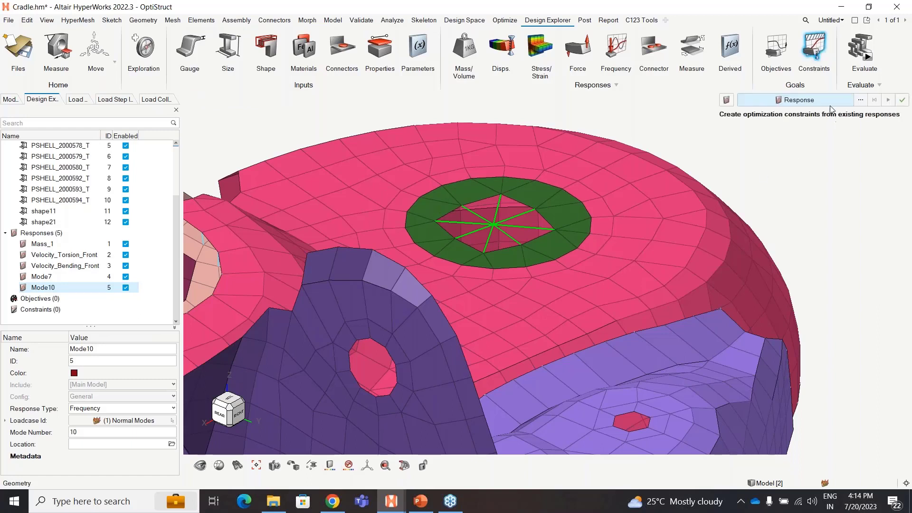
left_click(860, 100)
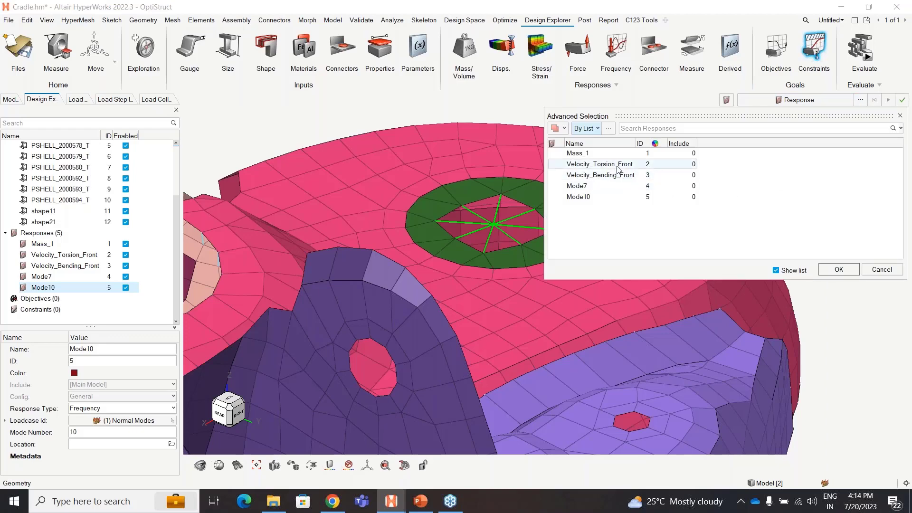
left_click(617, 169)
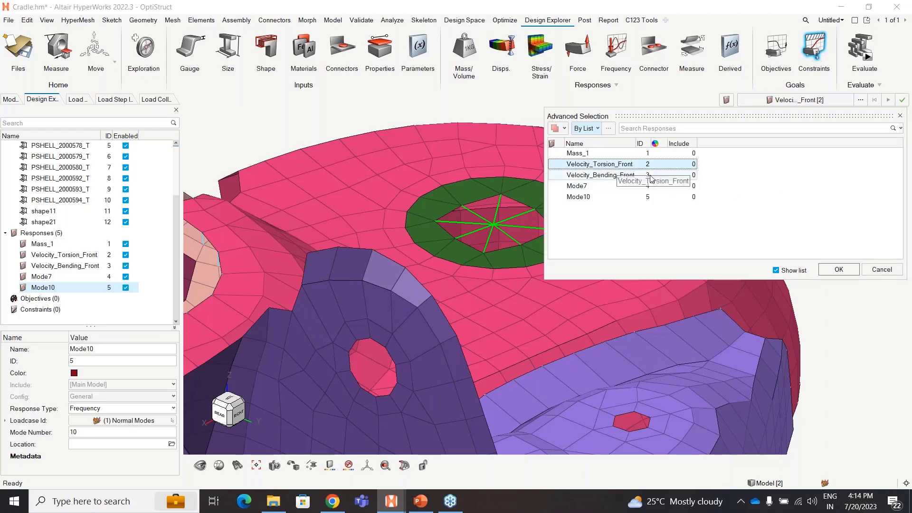
left_click(837, 269)
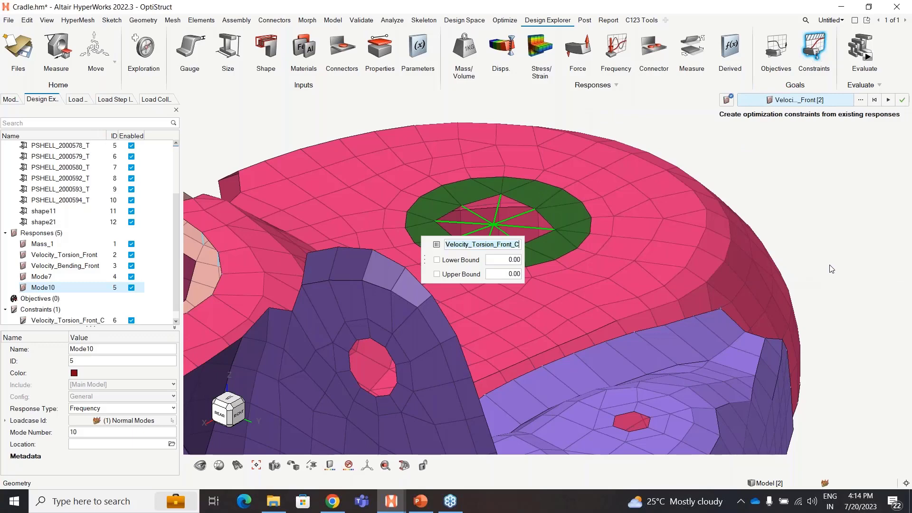
left_click(437, 274)
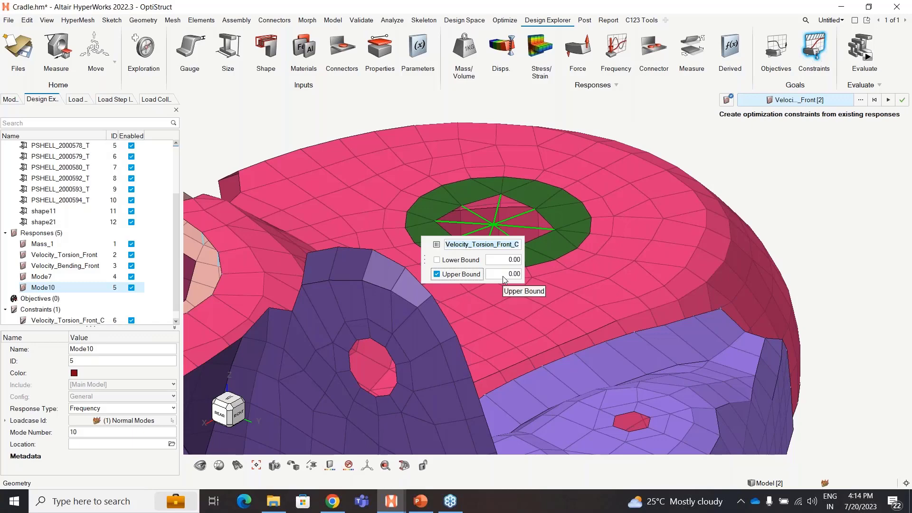
left_click(503, 276)
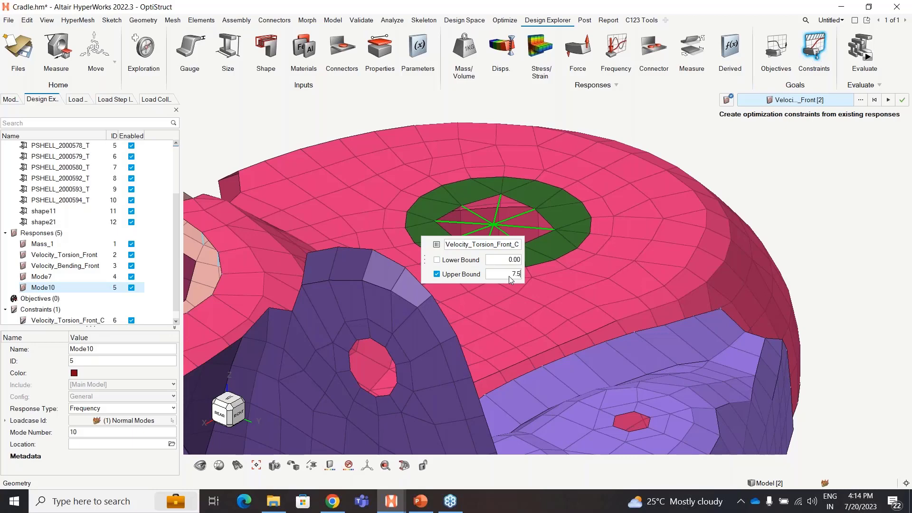
key("Return")
left_click(889, 100)
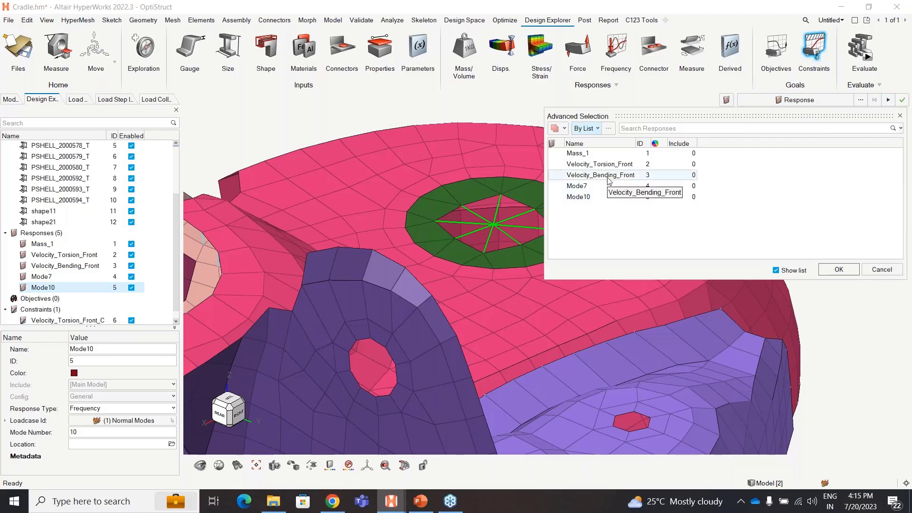
- Create a constraint on the Velocity_Bending_Front response with an upper bound of 19
left_click(609, 176)
left_click(839, 270)
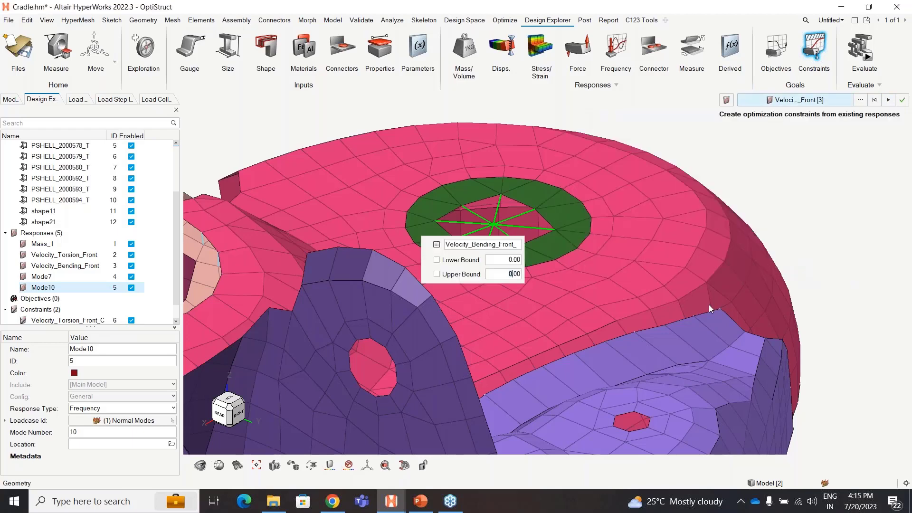
left_click(437, 274)
left_click(511, 278)
type("19")
left_click(888, 100)
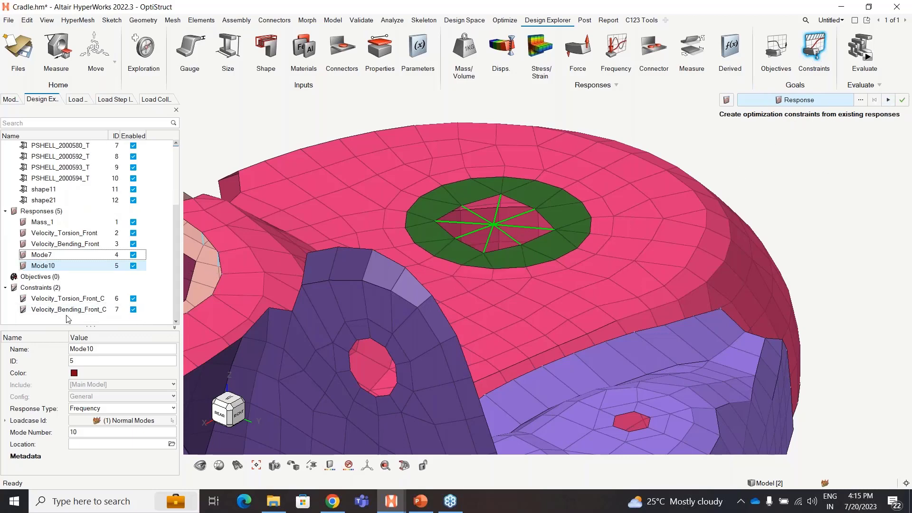
- Create a constraint on the Mode7 response with a lower bound of 90
left_click(861, 99)
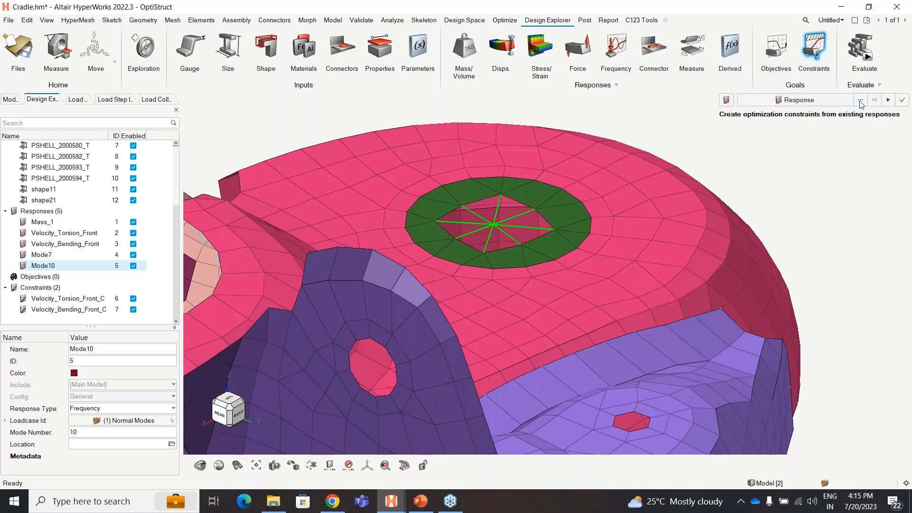
left_click(592, 187)
left_click(838, 269)
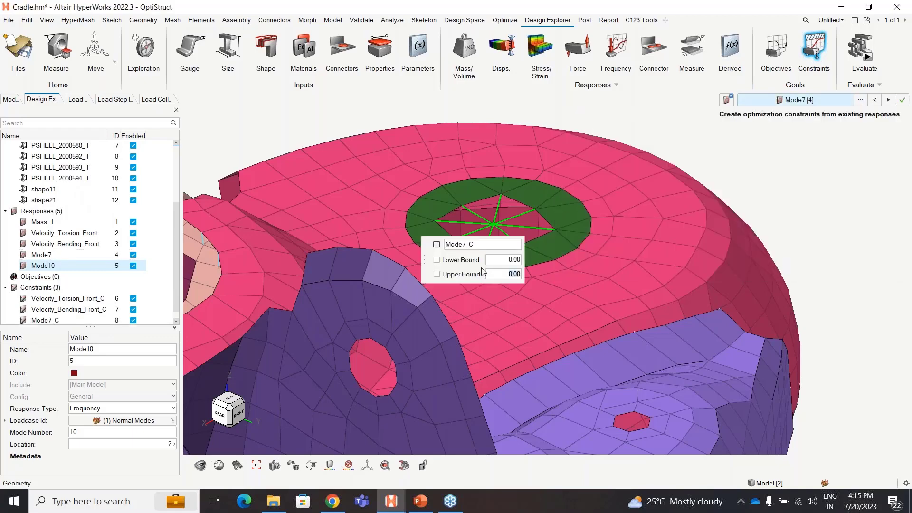
left_click(436, 260)
left_click(508, 264)
type("90")
left_click(901, 100)
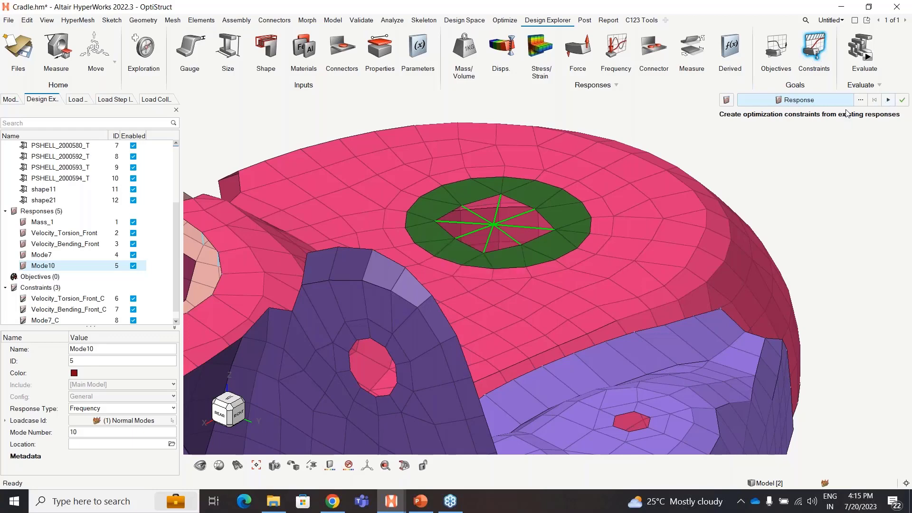
- Create a constraint on the Mode10 response with a lower bound of 394.90
left_click(861, 100)
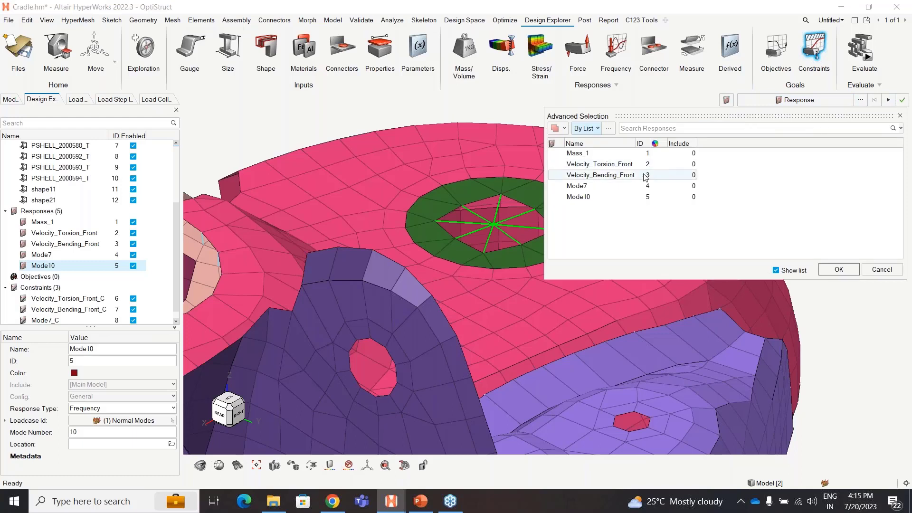
left_click(585, 199)
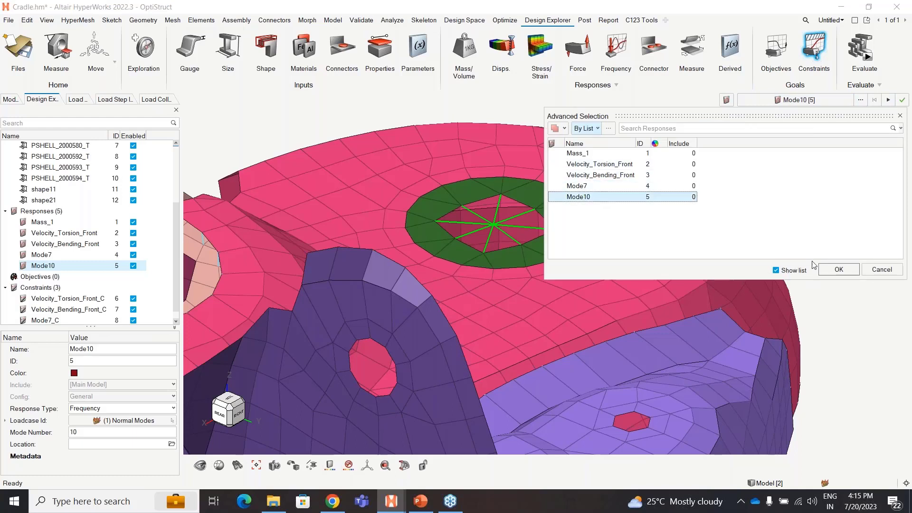
left_click(838, 270)
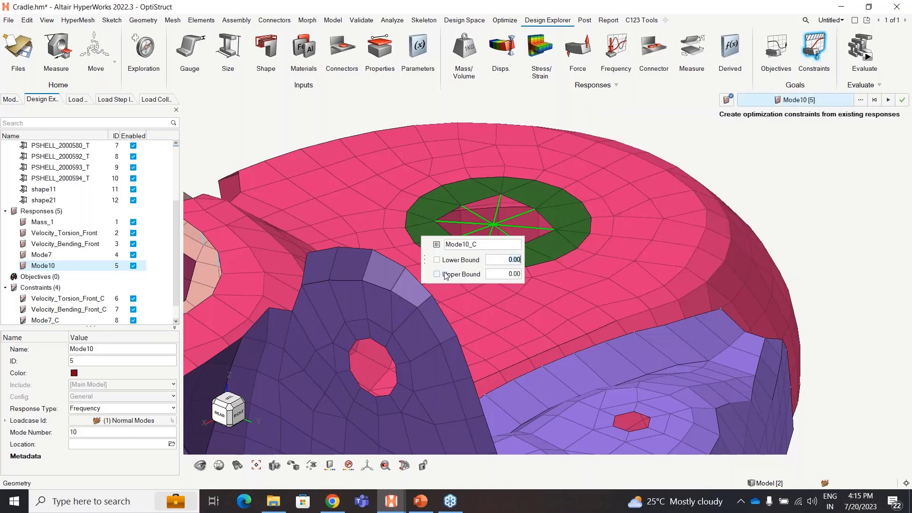
left_click(437, 261)
key("BackSpace")
key("BackSpace")
key("BackSpace")
key("BackSpace")
type("394.90")
left_click(887, 101)
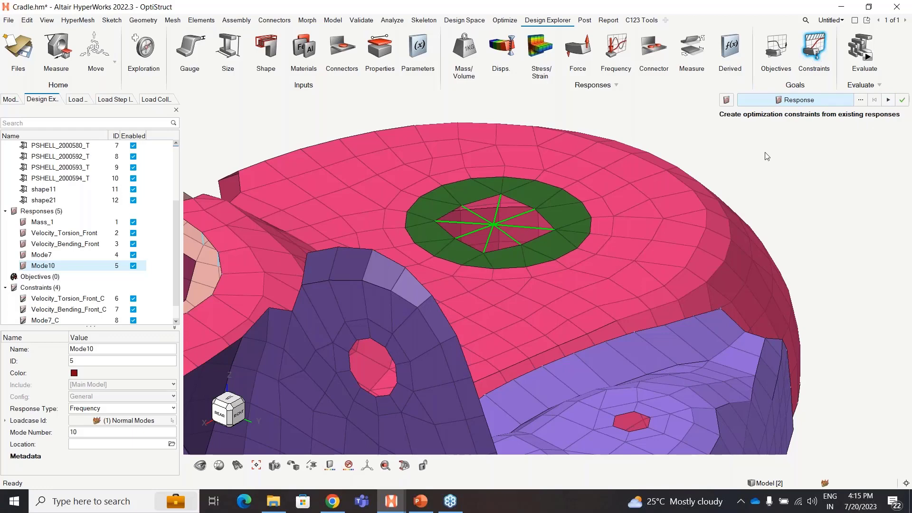
key("Escape")
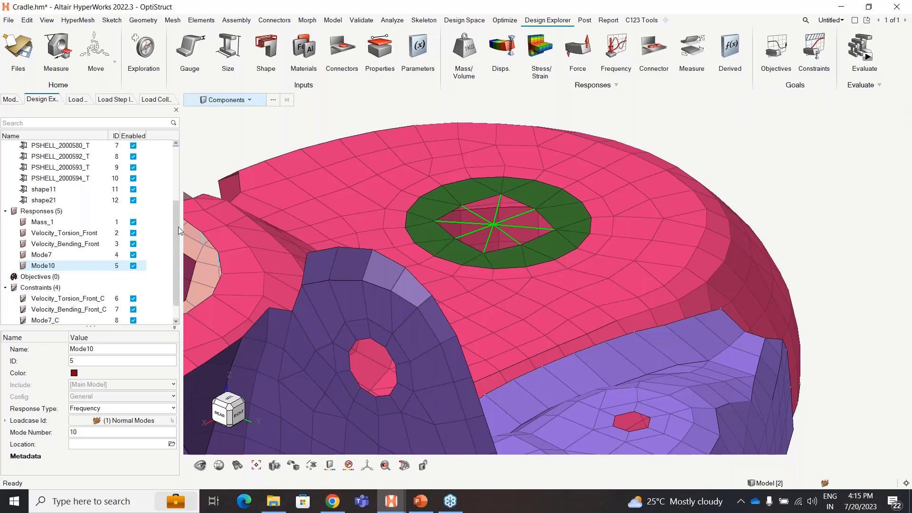
- Review the study tree and DOE_1's evaluation settings, including the available DOE types and solvers, without running it
left_click_drag(176, 279, 180, 300)
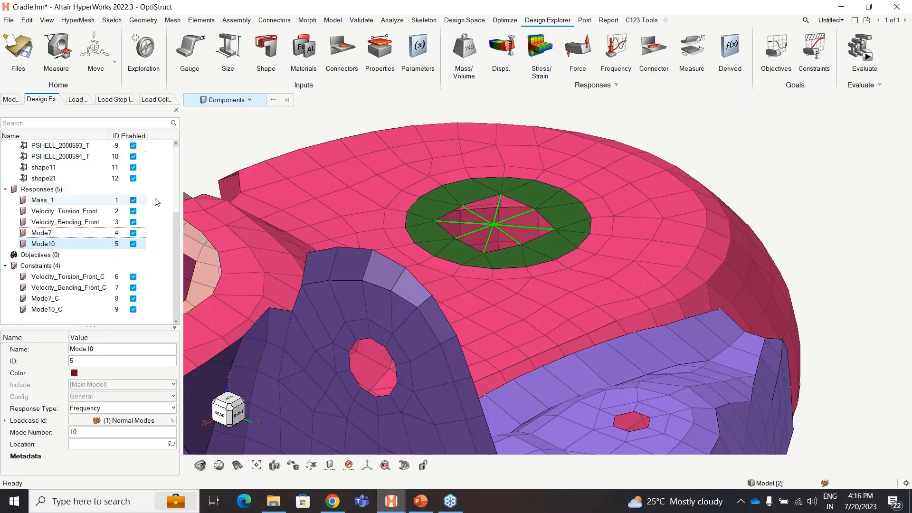
left_click_drag(176, 243, 176, 175)
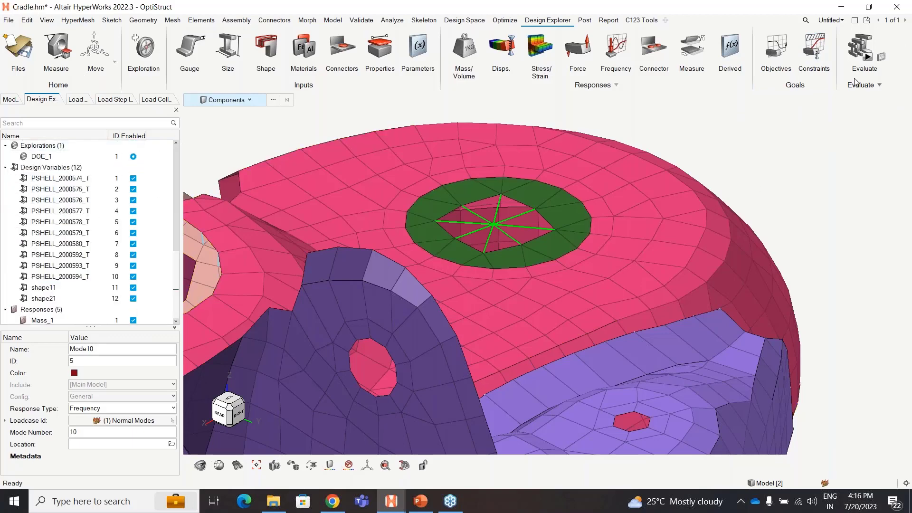
left_click(866, 56)
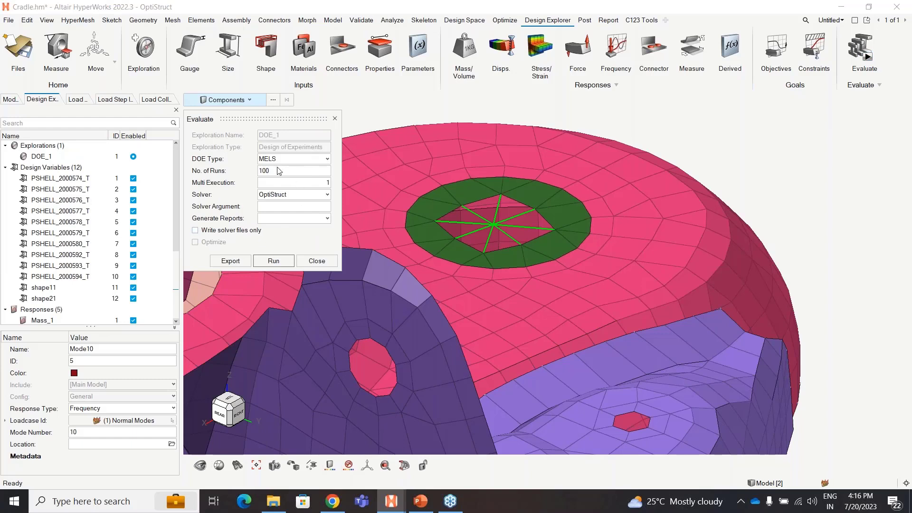
left_click(326, 160)
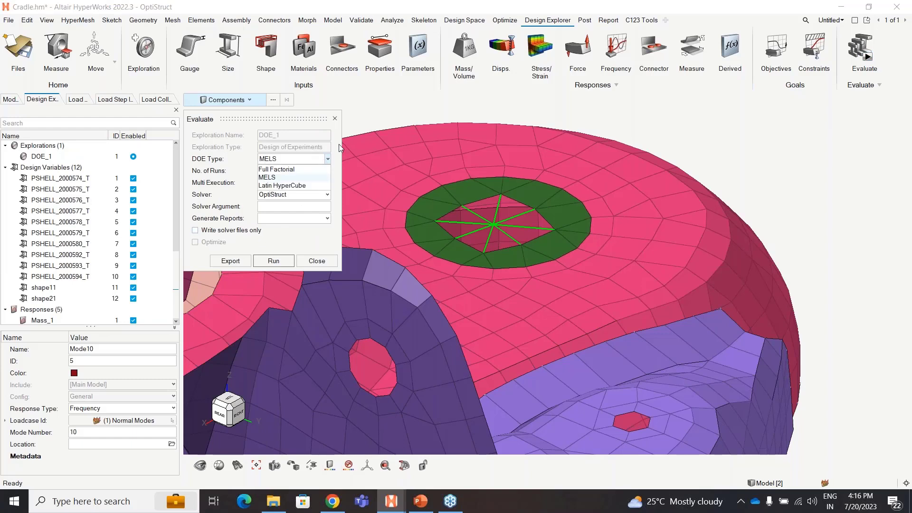
left_click(339, 145)
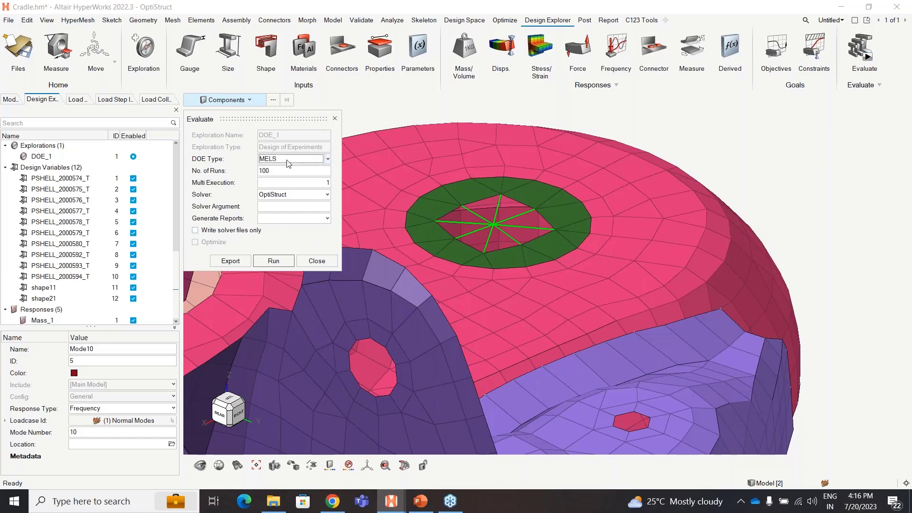
left_click(280, 196)
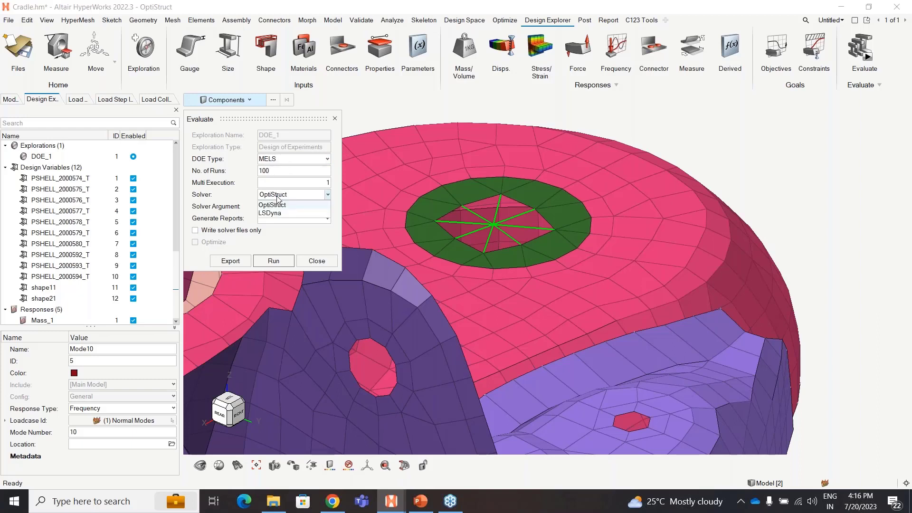
left_click(304, 198)
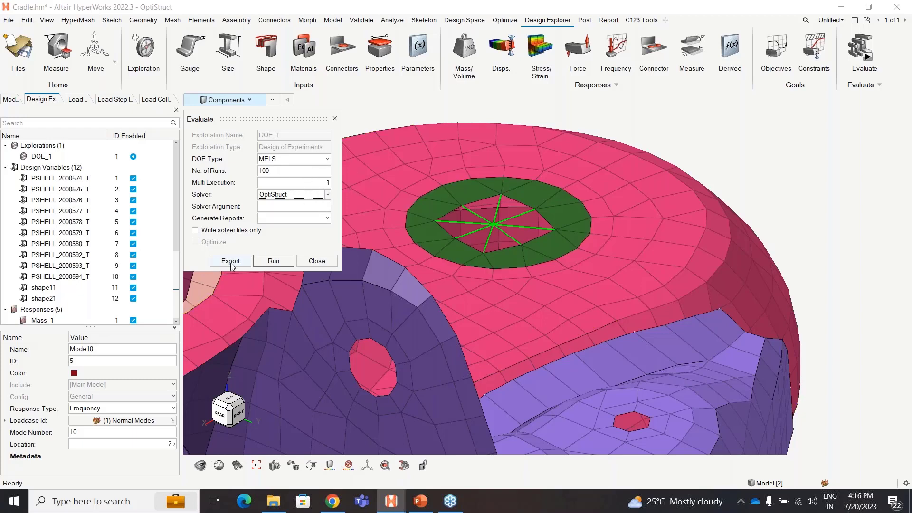
left_click(331, 265)
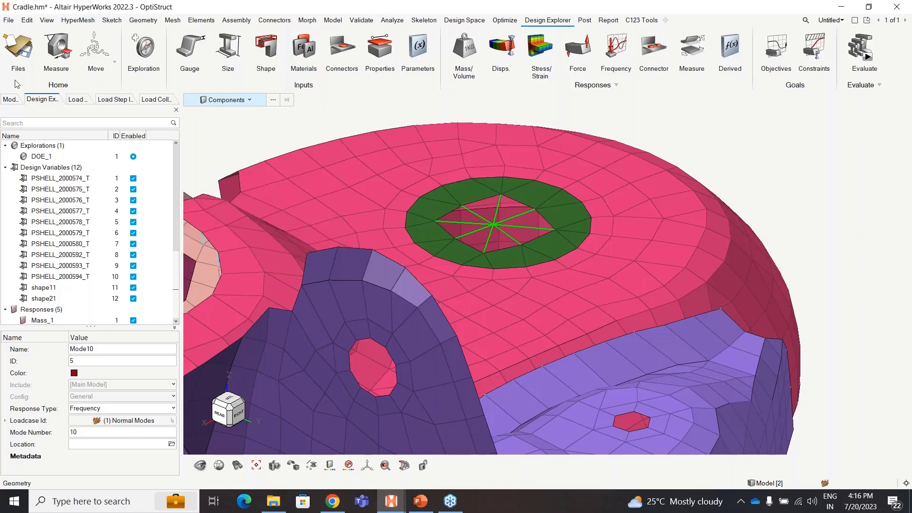
- Switch to the Study_1.hm session and examine the DOE_1 run summary, previewing individual runs
mouse_move(391, 501)
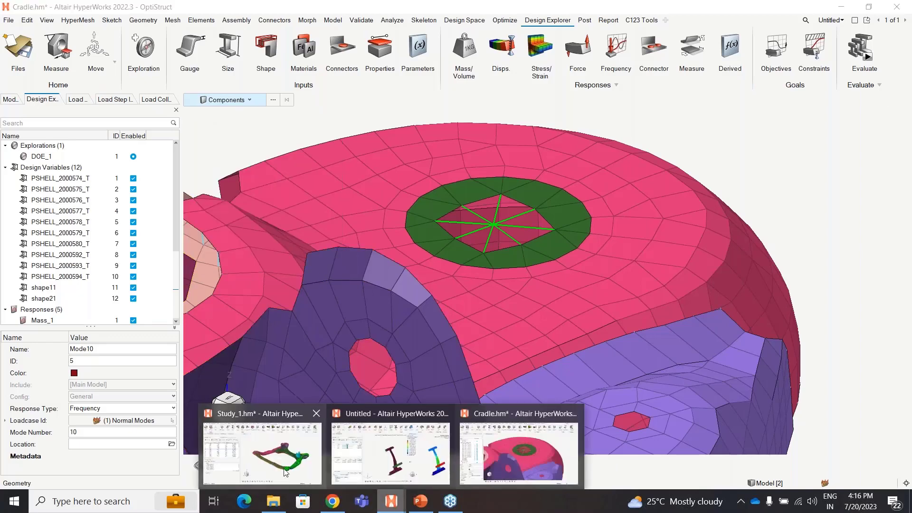
left_click(285, 471)
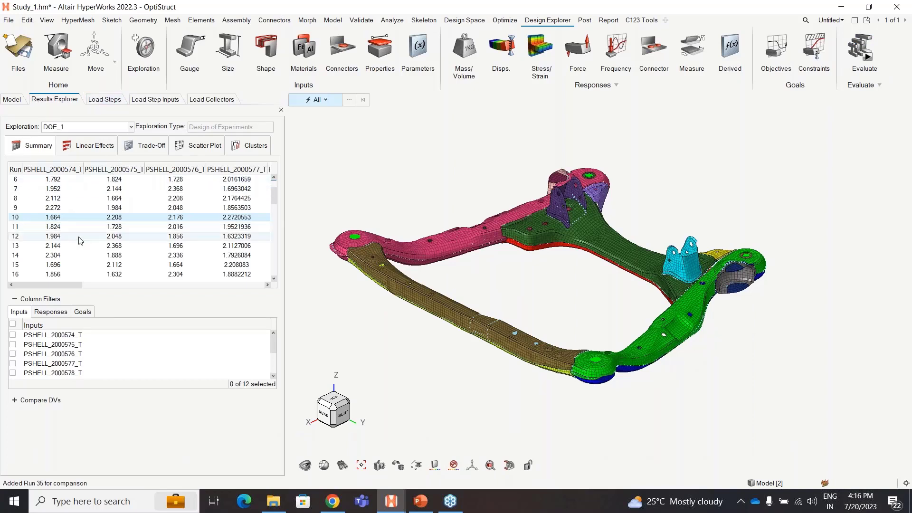
scroll(272, 199, "up", 2)
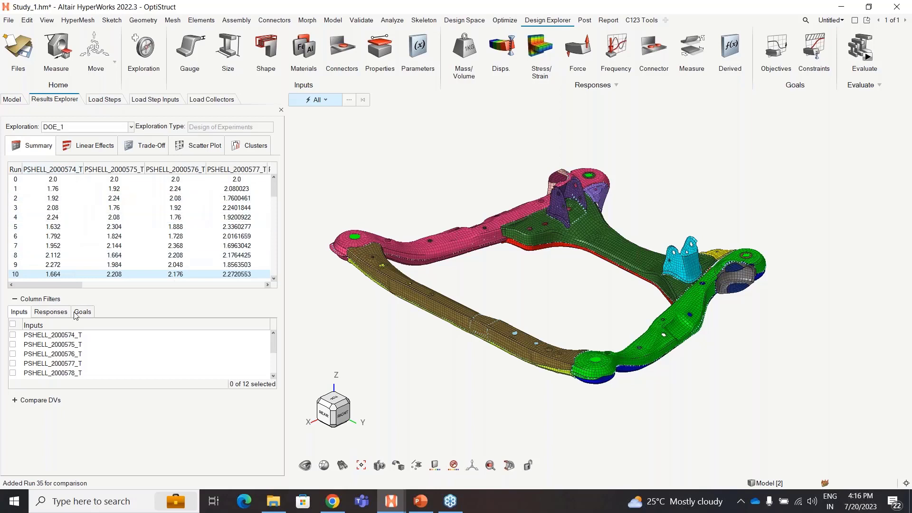
left_click(76, 179)
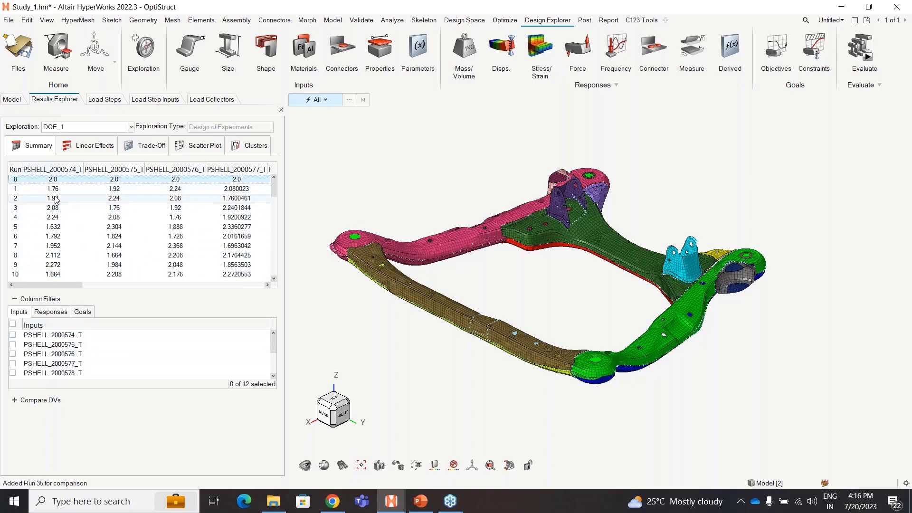
mouse_move(56, 199)
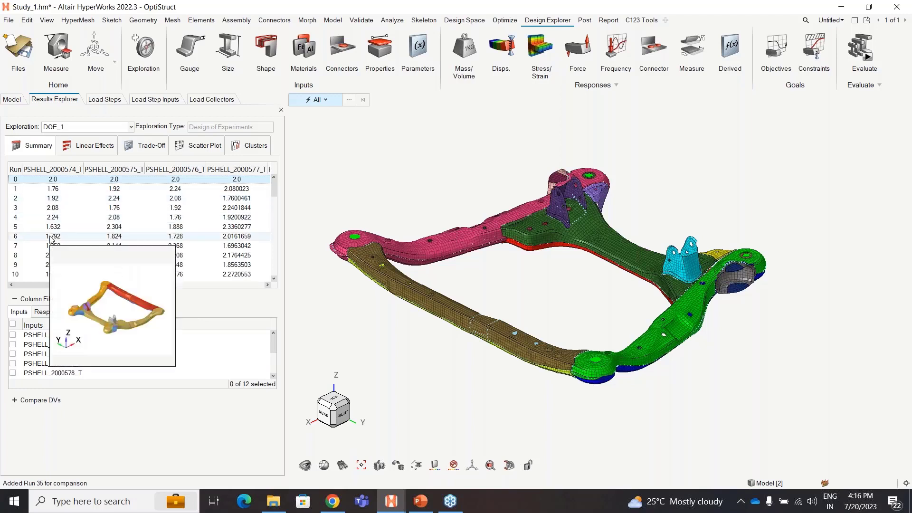
mouse_move(52, 256)
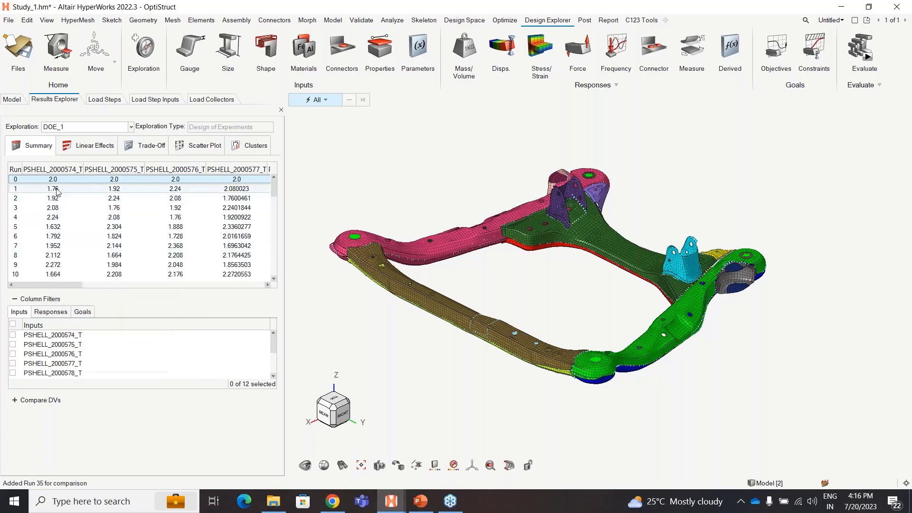
scroll(279, 201, "down", 1)
scroll(278, 201, "down", 6)
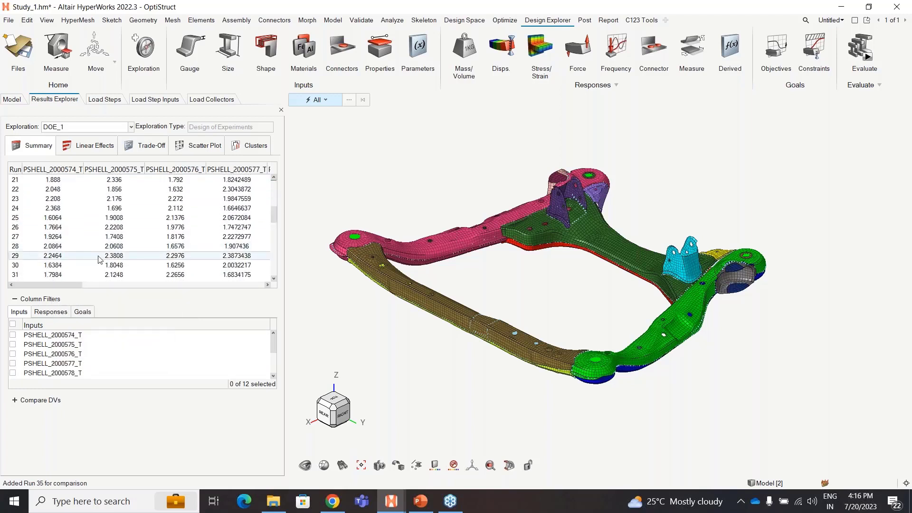
- Add run 28 for comparison, compare run 30 with it, and show the design variable comparison
right_click(61, 251)
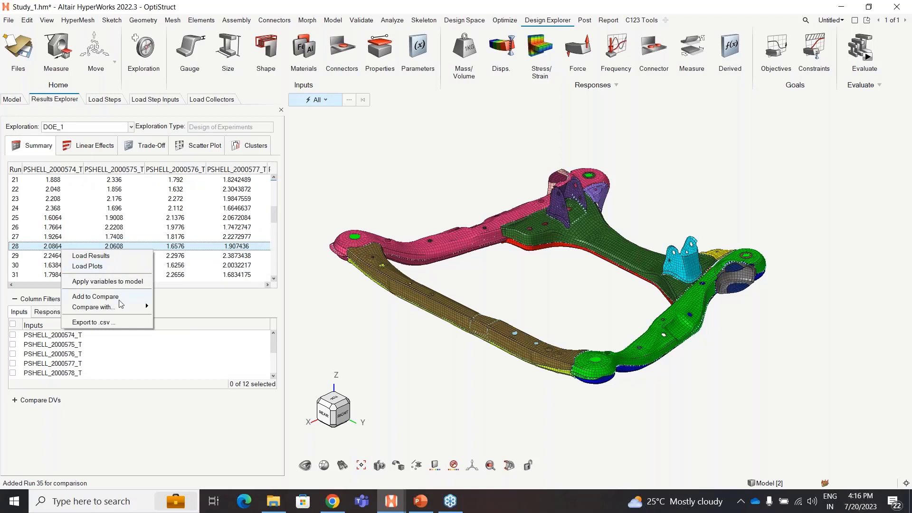
mouse_move(121, 306)
left_click(104, 297)
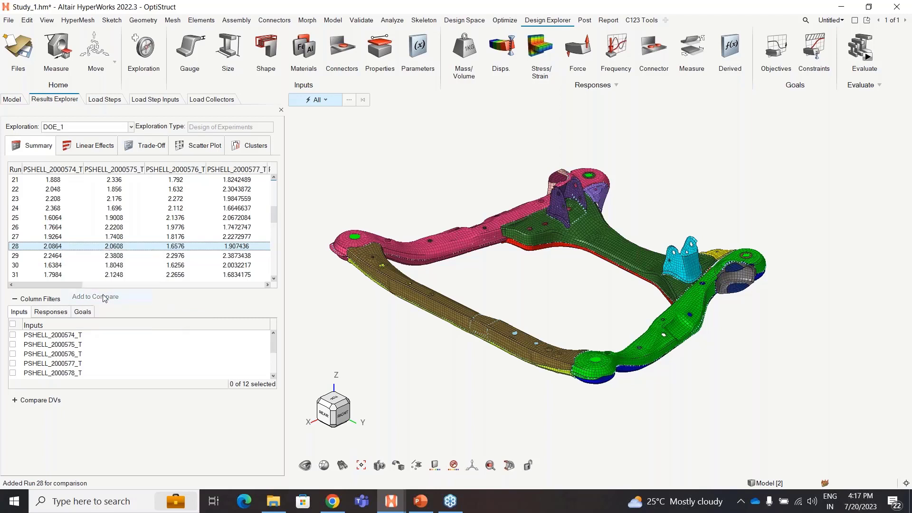
right_click(57, 266)
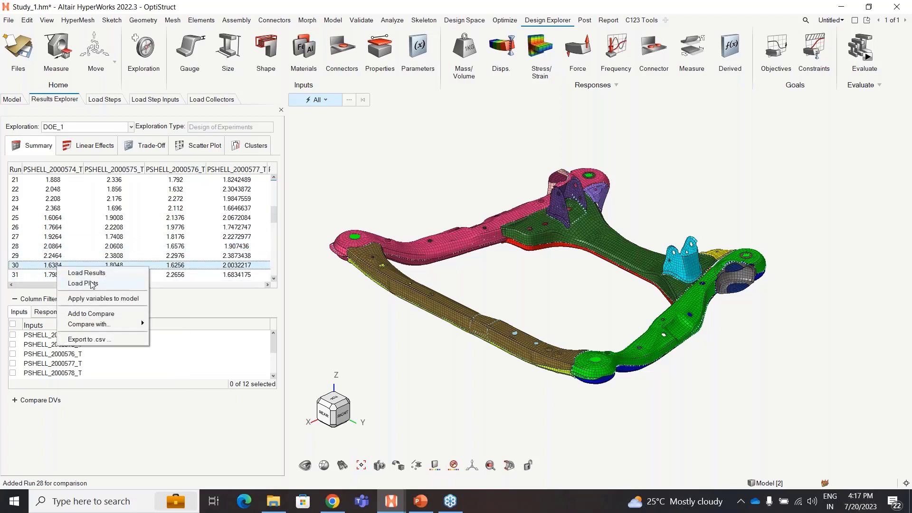
mouse_move(90, 324)
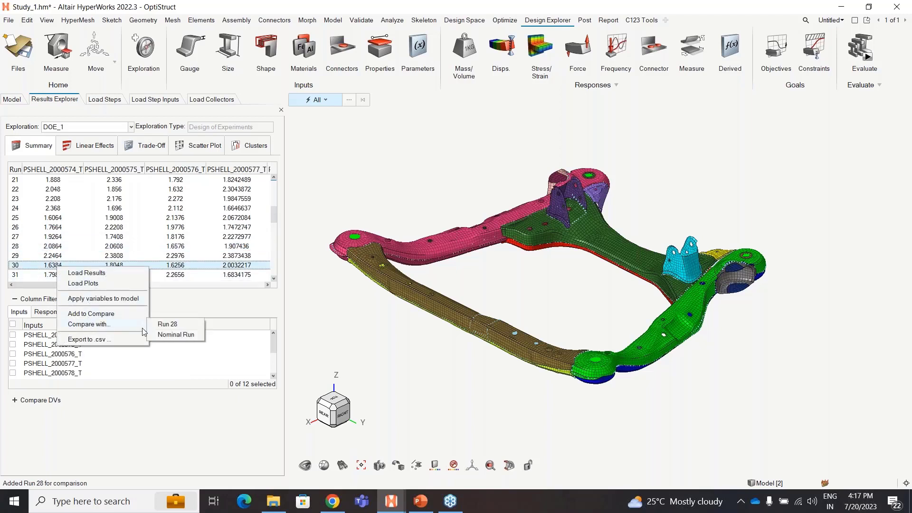
left_click(176, 325)
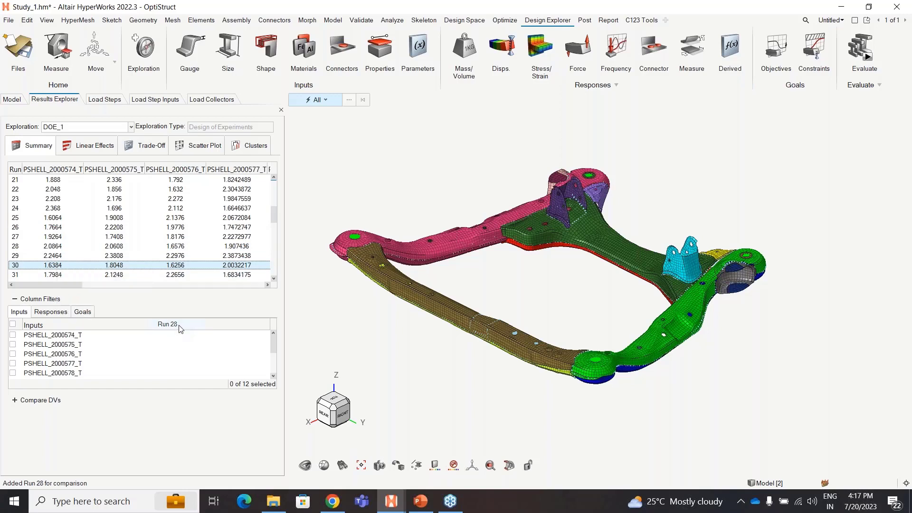
left_click(12, 401)
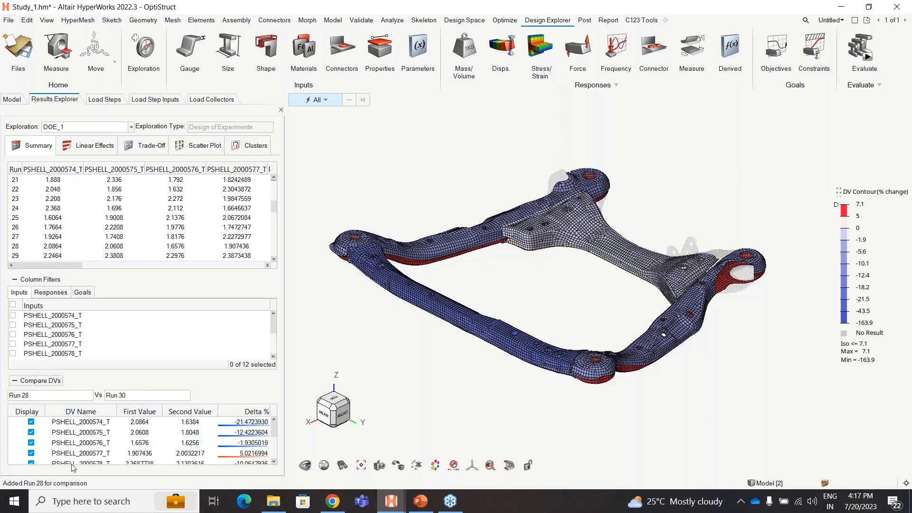
- Isolate several consecutive design variables in the comparison contour of runs 28 and 30, and collapse the comparison
left_click_drag(74, 442, 78, 471)
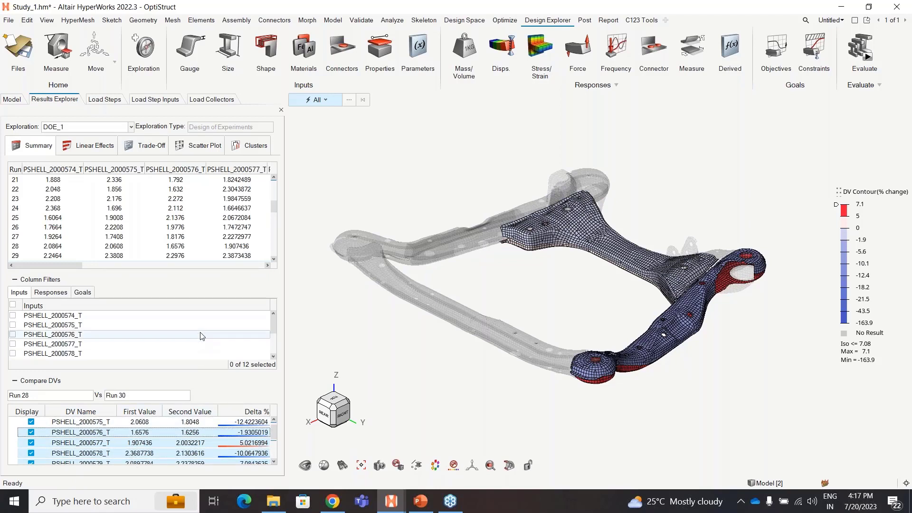
mouse_move(274, 428)
left_mouse_down()
mouse_move(274, 475)
mouse_move(274, 421)
left_mouse_up()
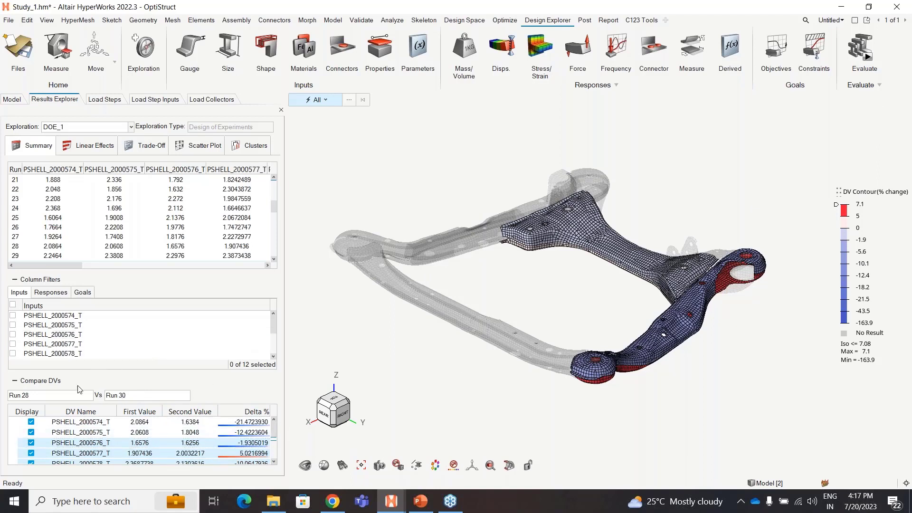
left_click(15, 381)
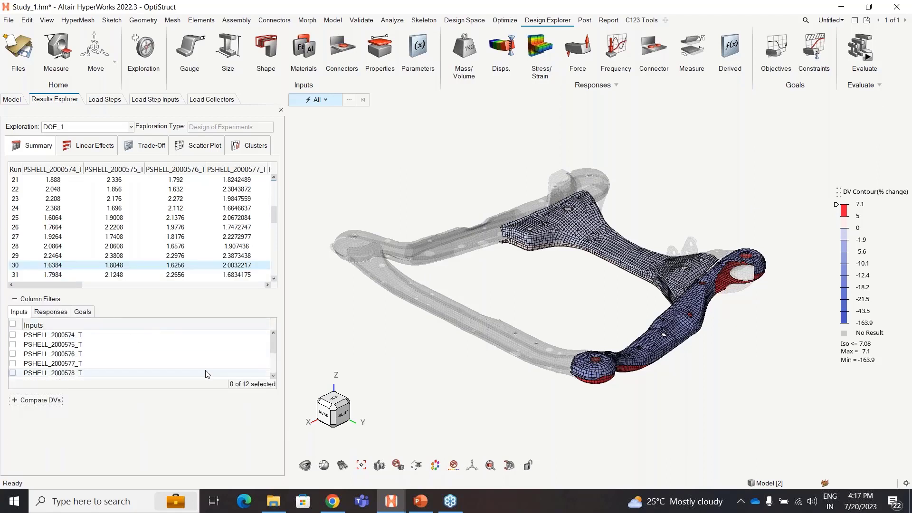
- Show the linear effects on Vel_T sorted by value, isolate PSHELL_2000576_T in the contour, and display all variables again
left_click(90, 147)
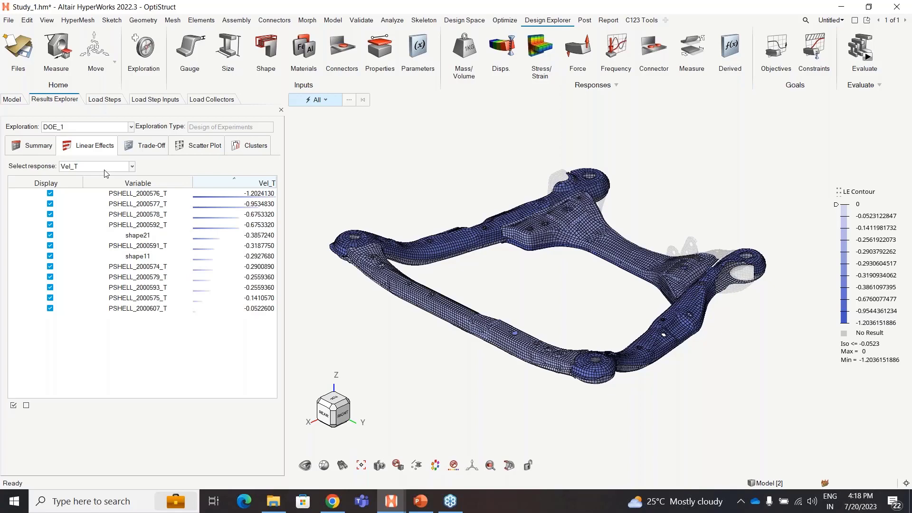
left_click(239, 184)
left_click(241, 184)
left_click(118, 196)
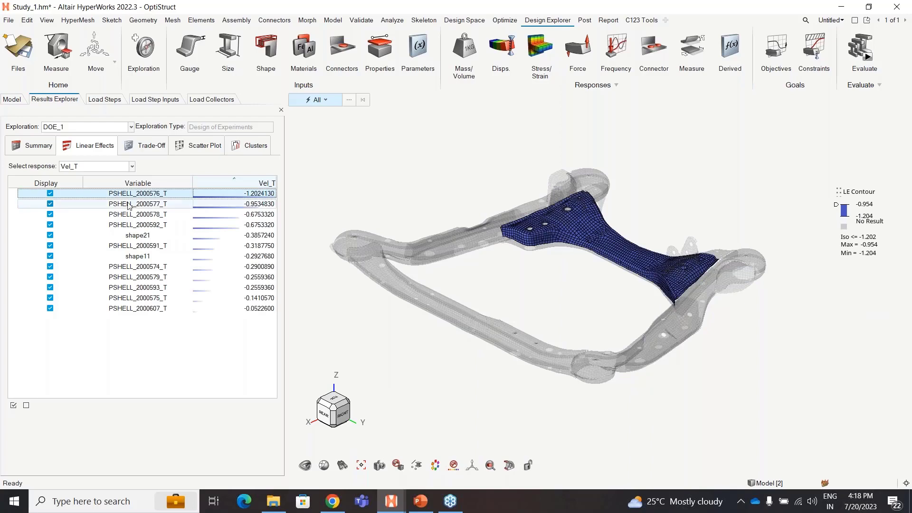
left_click(147, 309, "shift")
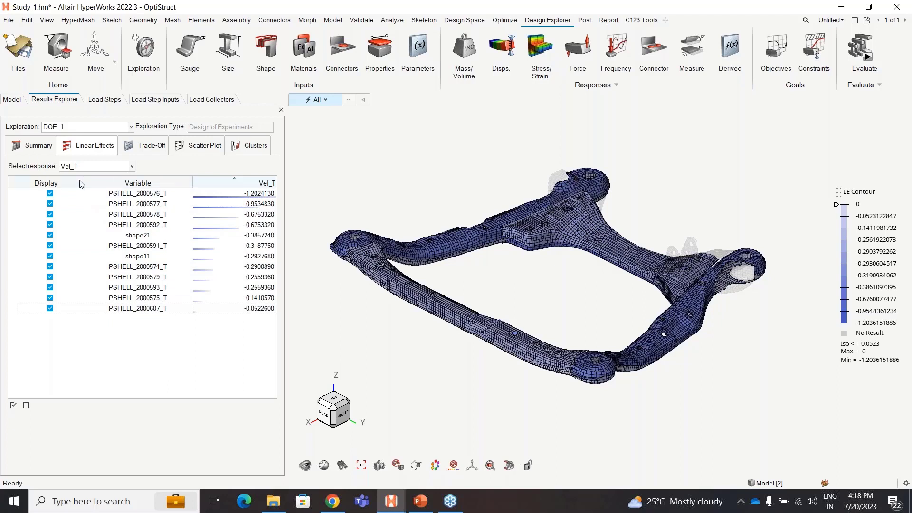
- Show the linear effects on the Vel_B response and sort the variables by effect value
left_click(132, 168)
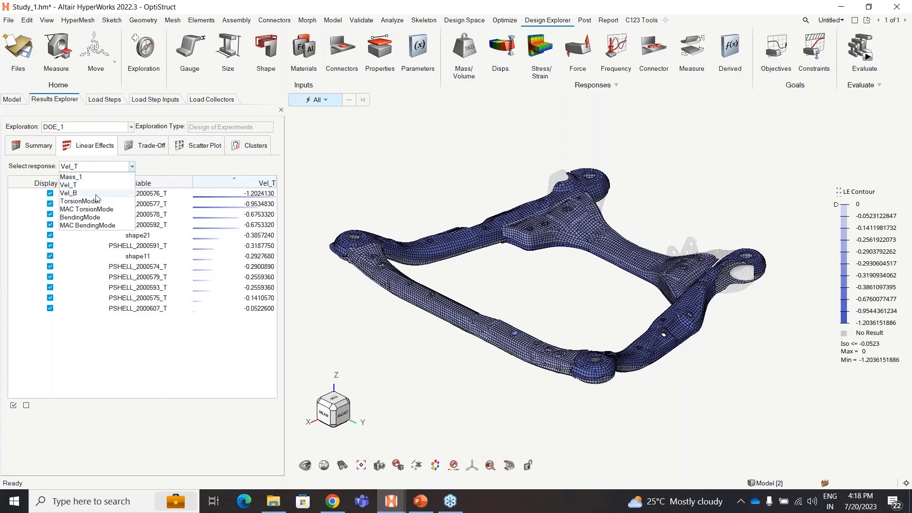
left_click(97, 198)
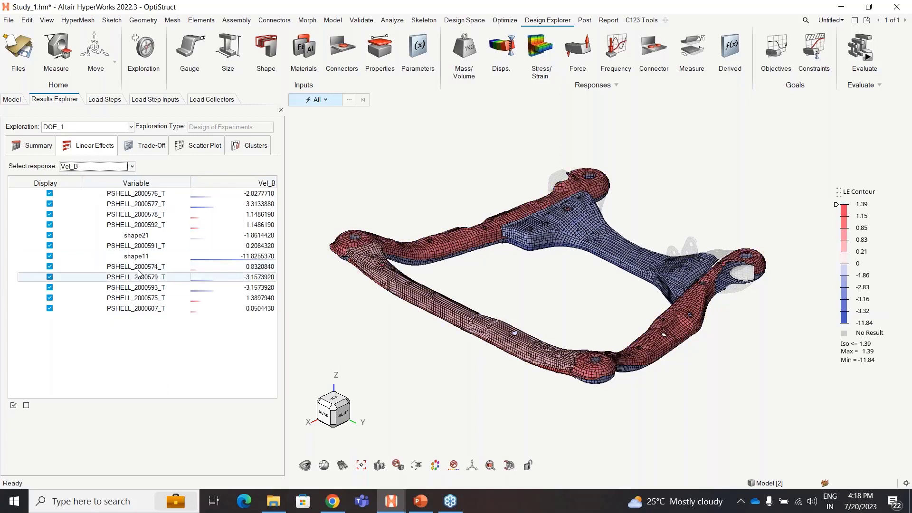
left_click(247, 183)
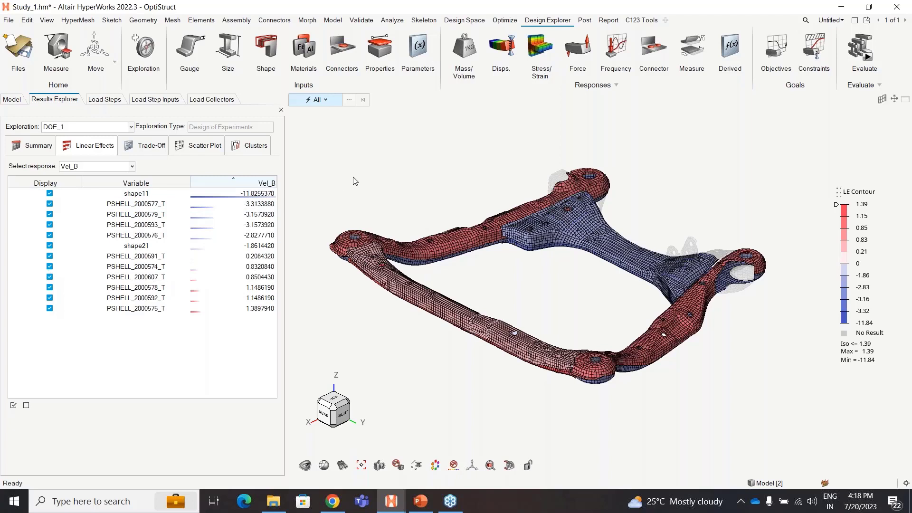
- Explore the trade-off predictions by raising the PSHELL_2000591_T thickness to about 2.25 and setting all inputs to their maximum and their minimum
left_click(149, 145)
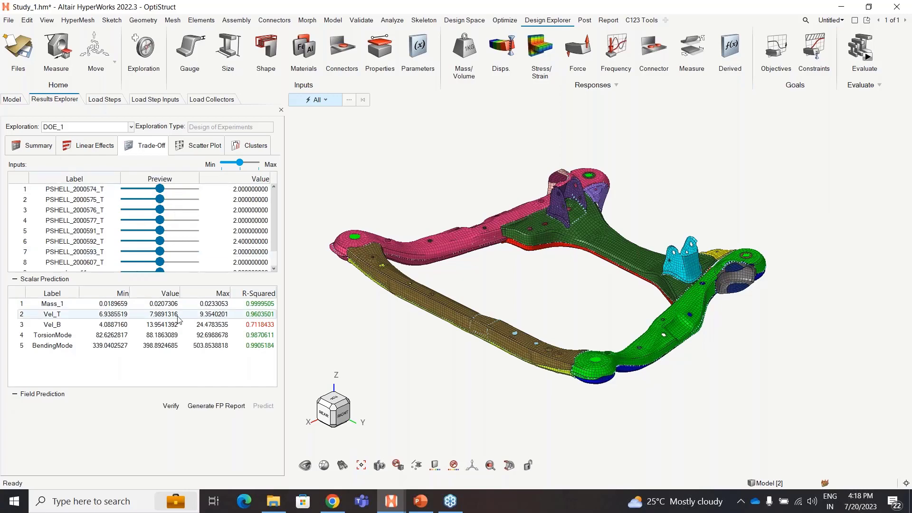
left_click_drag(161, 232, 181, 231)
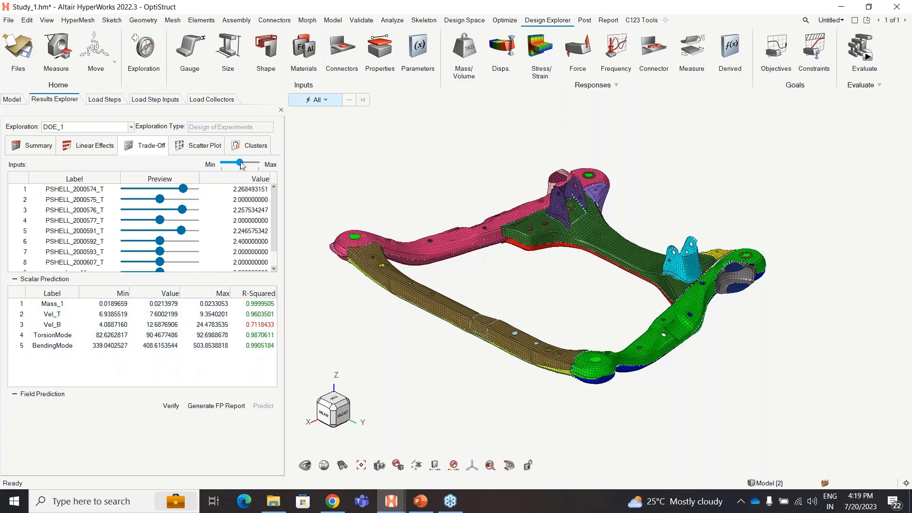
left_click_drag(240, 162, 279, 163)
left_click(244, 216)
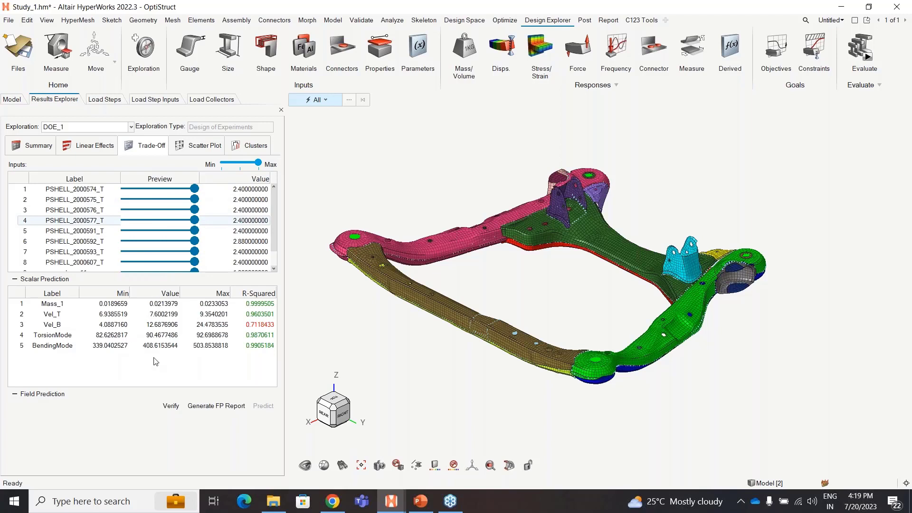
left_click_drag(259, 163, 220, 165)
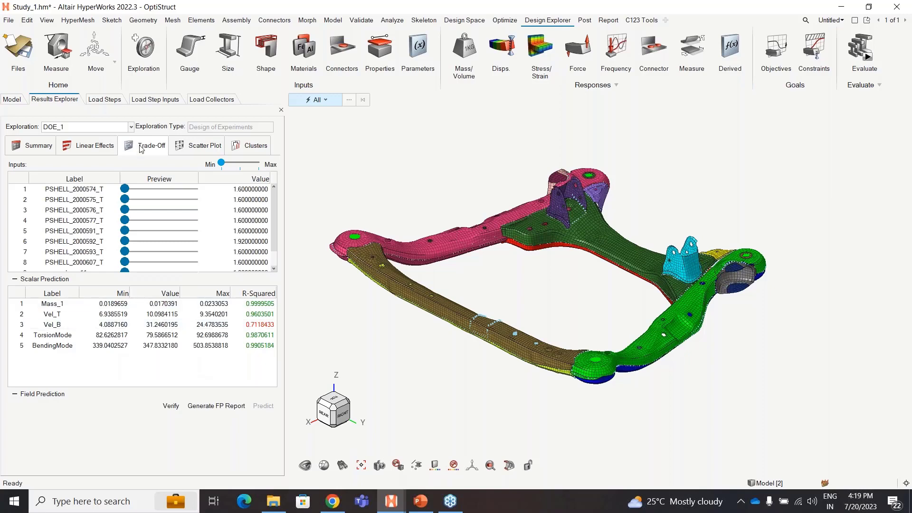
- Create a scatter plot with Vel_T on the X-axis and both Vel_T and Mass_1 on the Y-axis
left_click(200, 147)
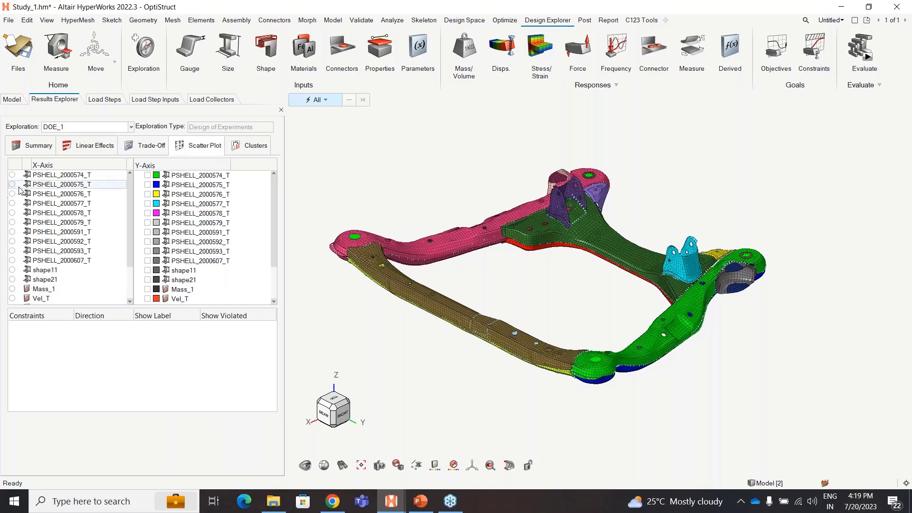
scroll(19, 292, "down", 1)
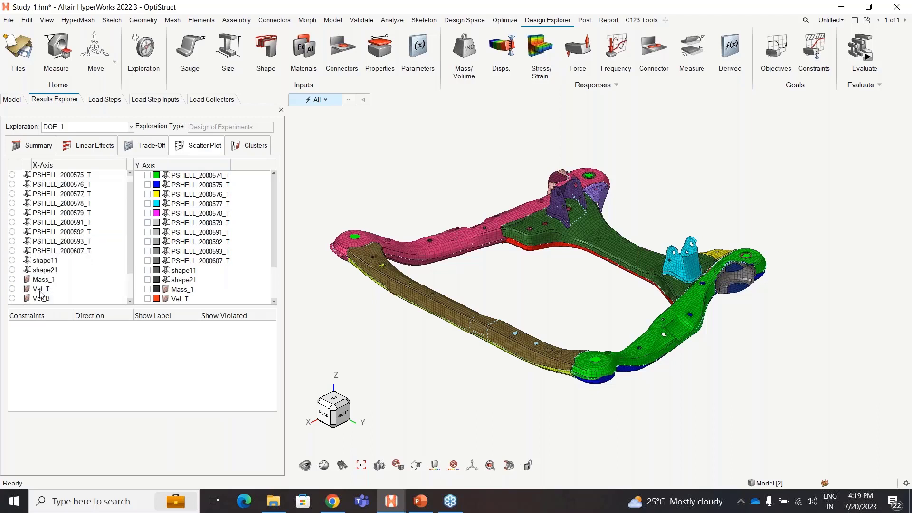
left_click(12, 289)
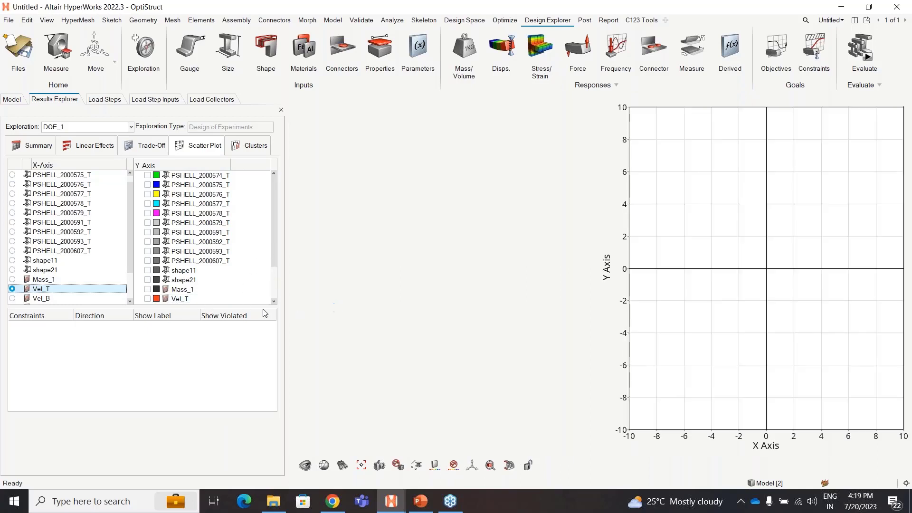
left_click(148, 298)
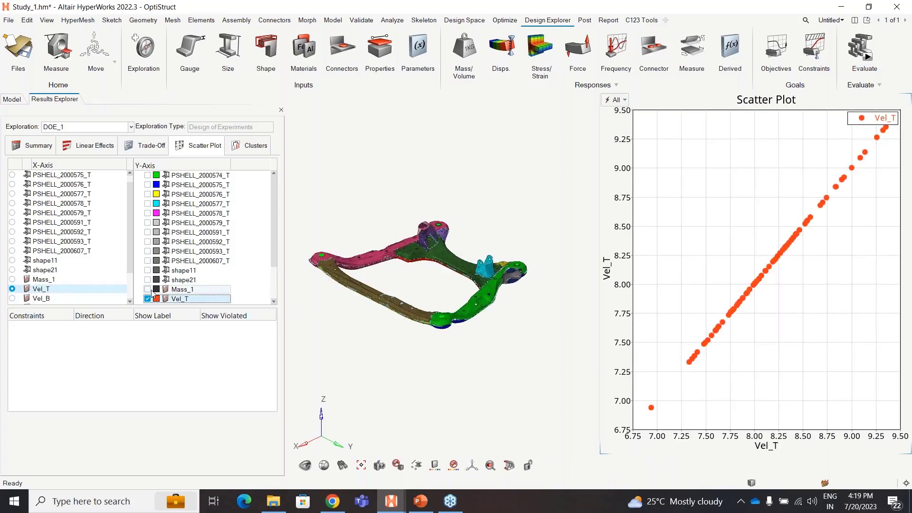
left_click(147, 289)
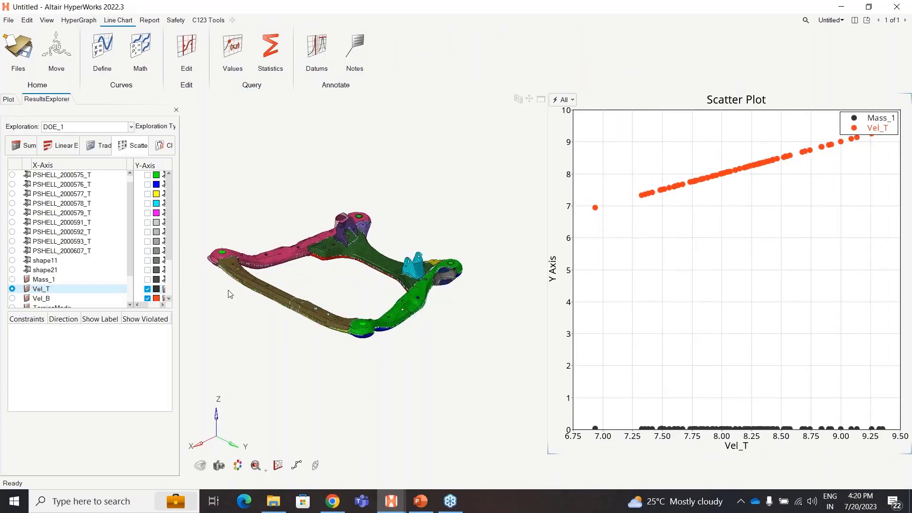
- Change the scatter plot's X-axis to Vel_B and remove Mass_1 from the Y-axis
left_click_drag(172, 251, 170, 297)
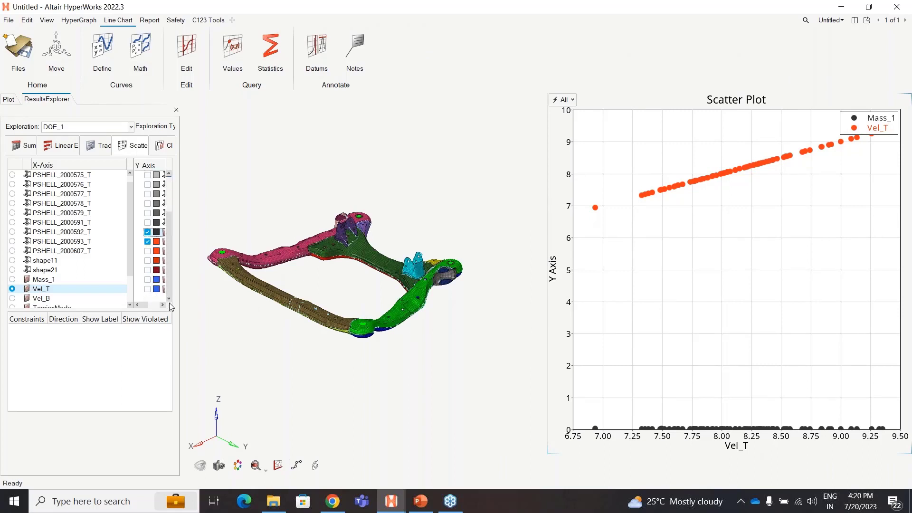
left_click(12, 298)
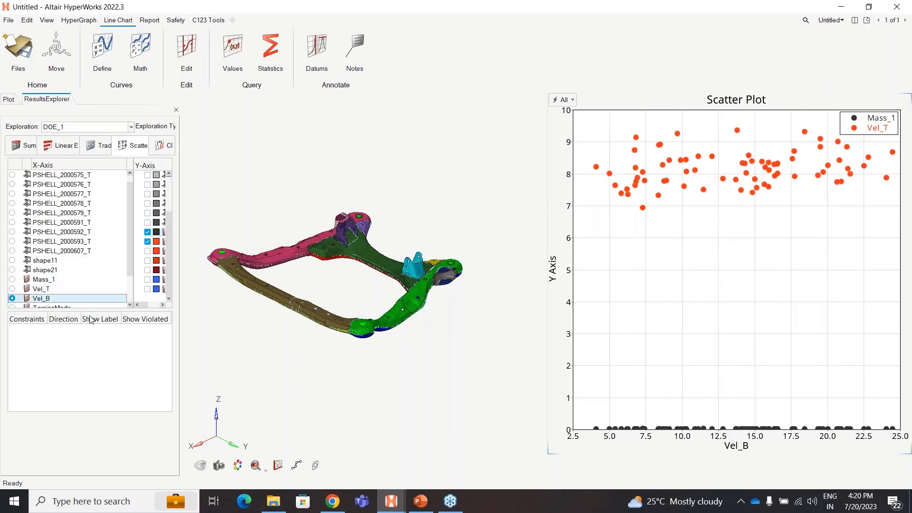
left_click_drag(145, 306, 139, 306)
left_click(148, 232)
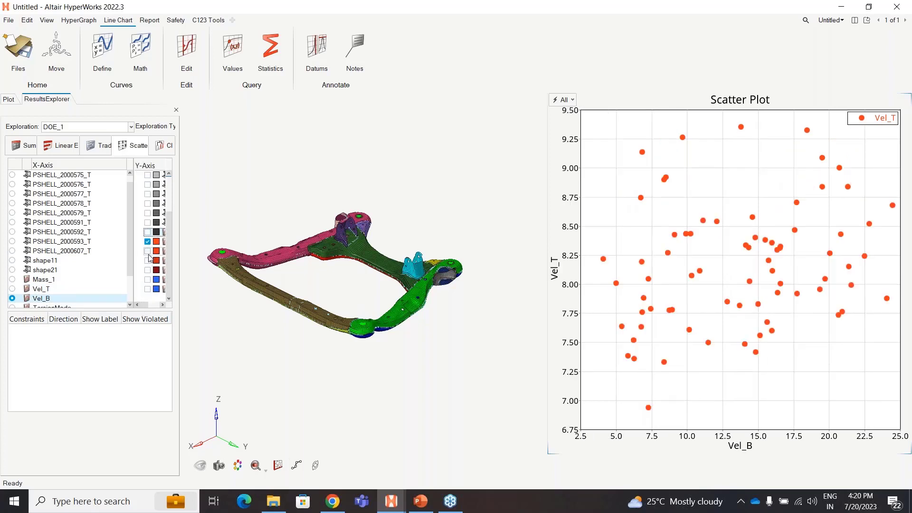
- Toggle Vel_B and Mass_1 on the Y-axis, leave only Vel_T plotted, and widen the results browser to show the response names
left_click(148, 251)
left_click(148, 250)
left_click(163, 305)
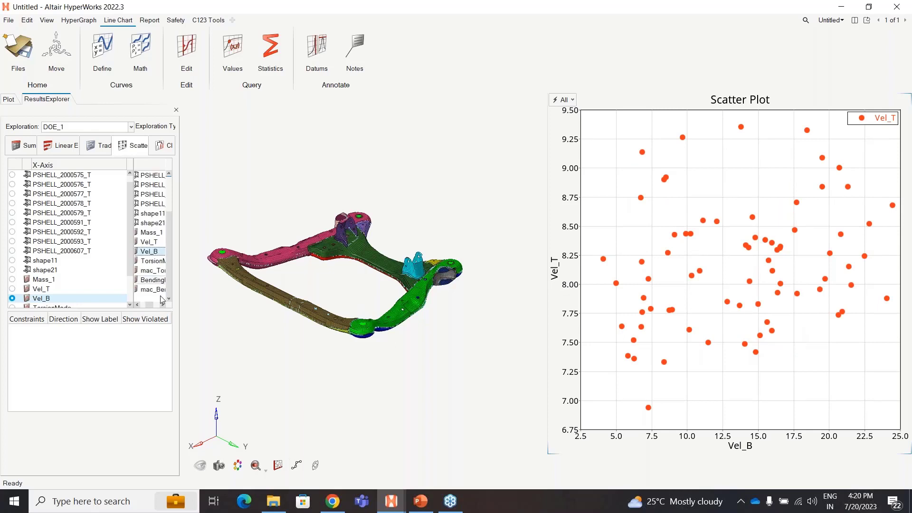
left_click(138, 305)
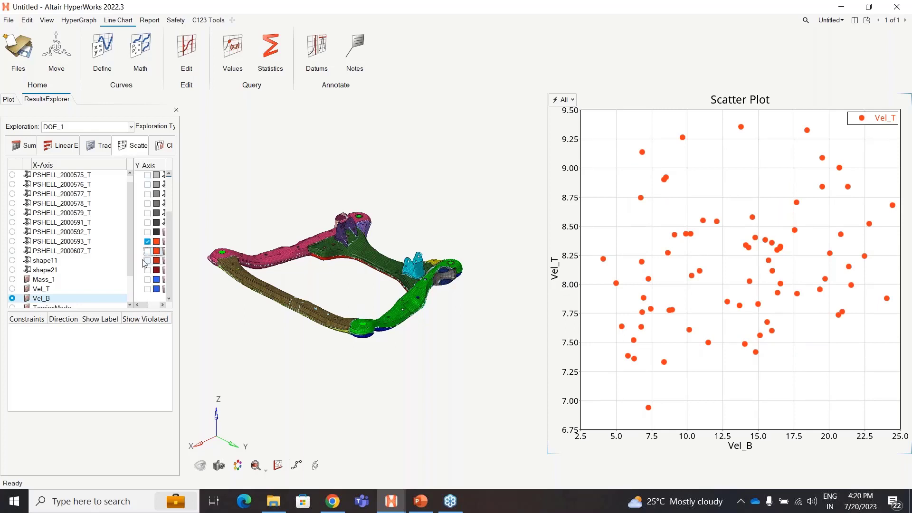
left_click(147, 233)
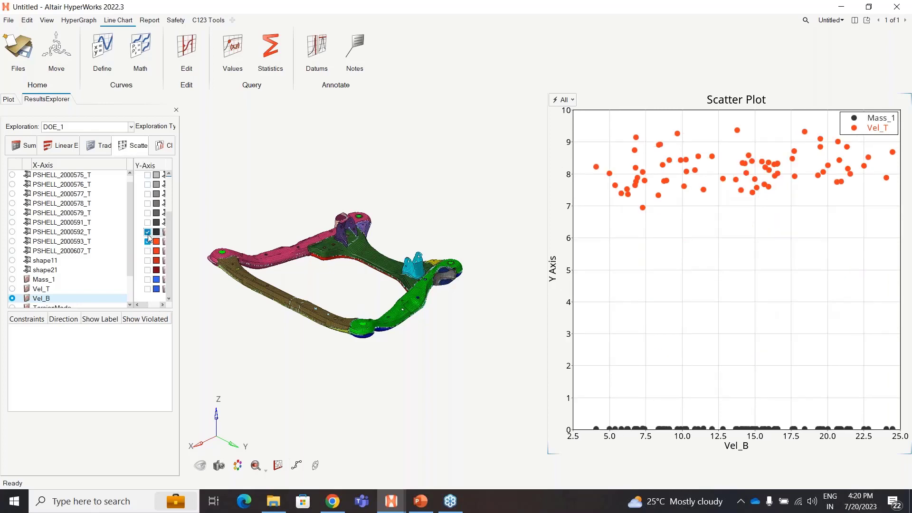
left_click(148, 233)
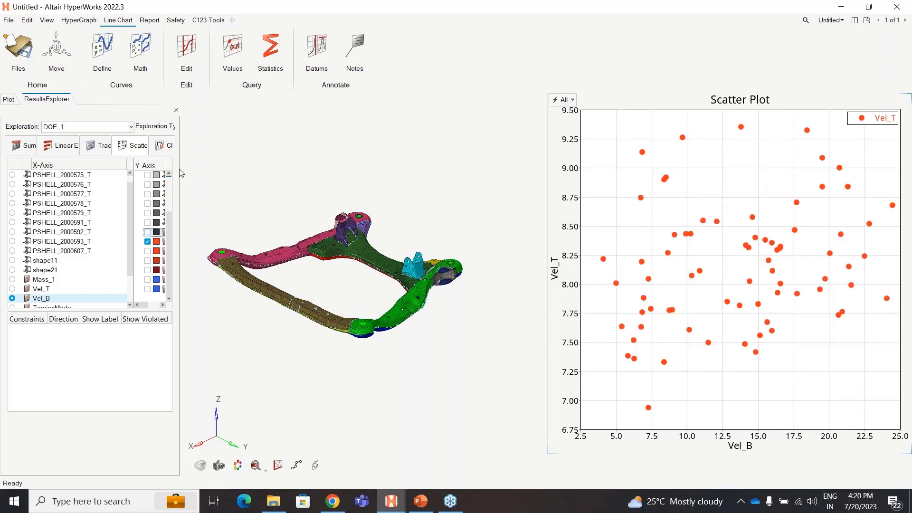
left_click_drag(180, 191, 234, 185)
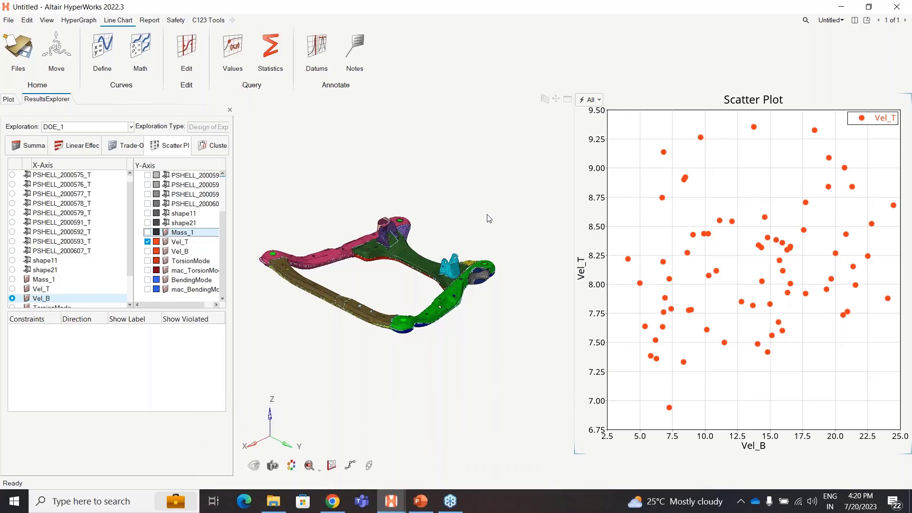
- Switch to the Cradle.hm session and add an Optimization exploration to Study_1
mouse_move(399, 507)
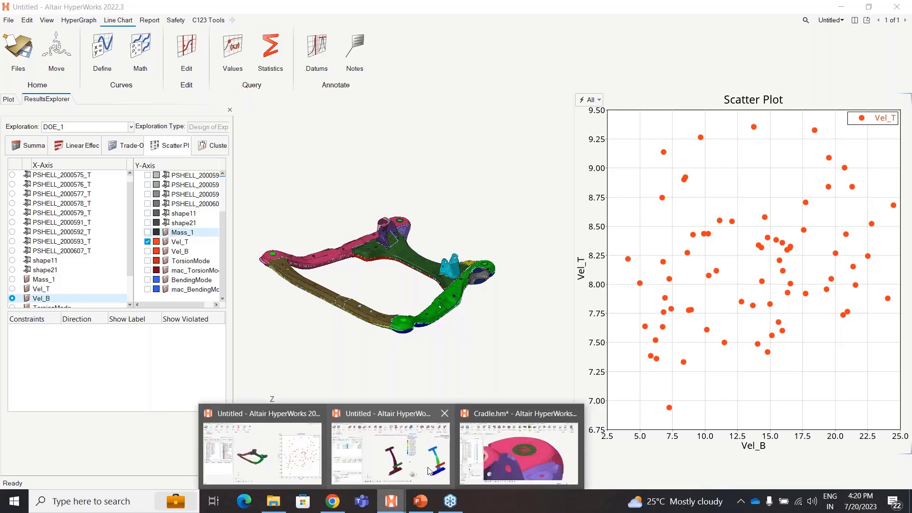
left_click(514, 448)
scroll(810, 210, "down", 5)
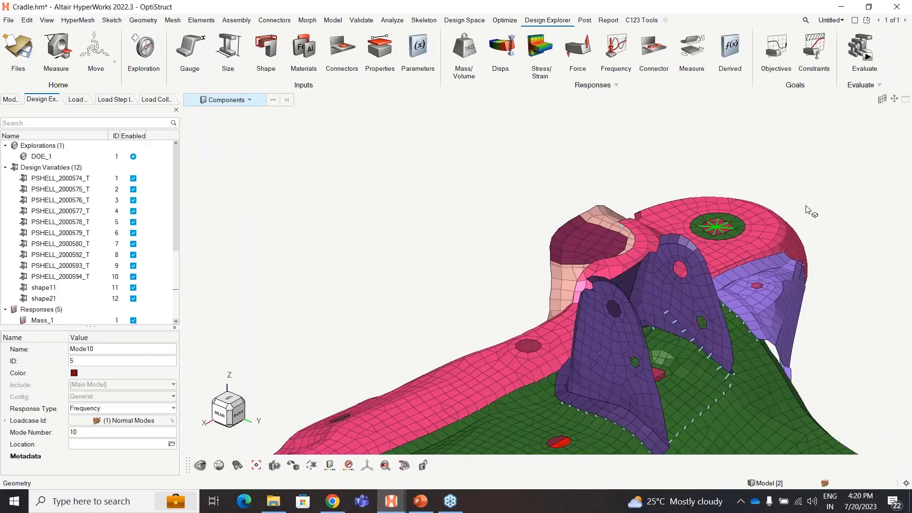
scroll(380, 209, "down", 3)
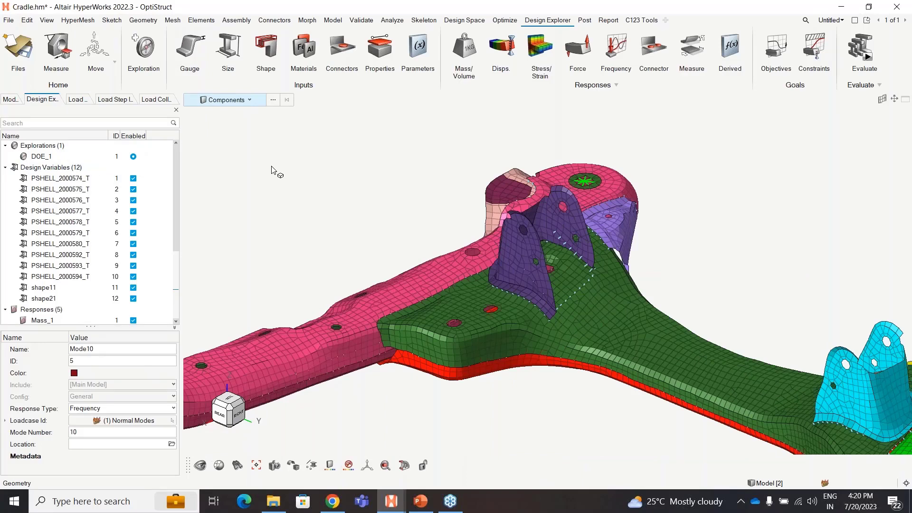
left_click(134, 39)
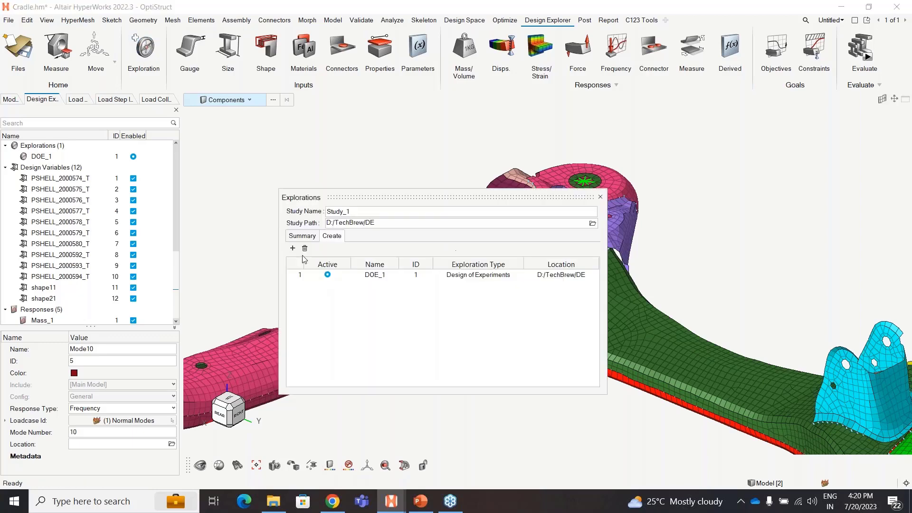
left_click(292, 237)
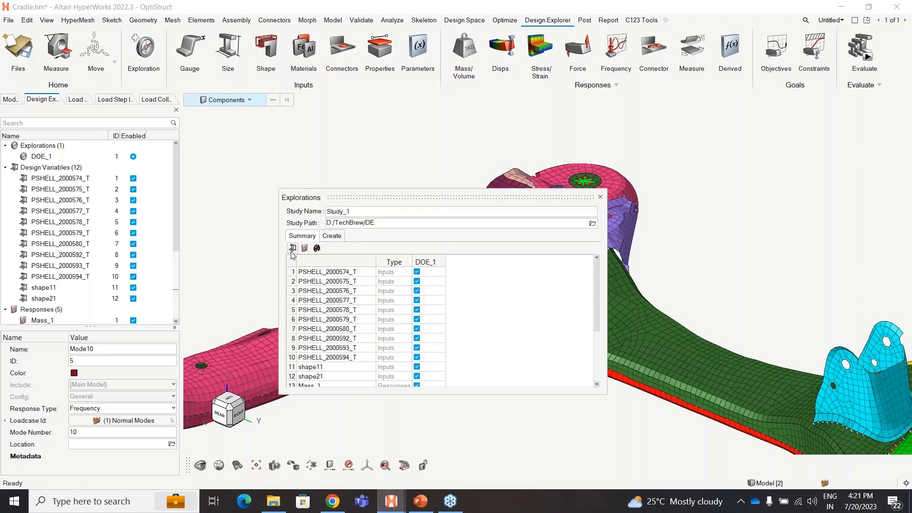
left_click(329, 237)
left_click(293, 249)
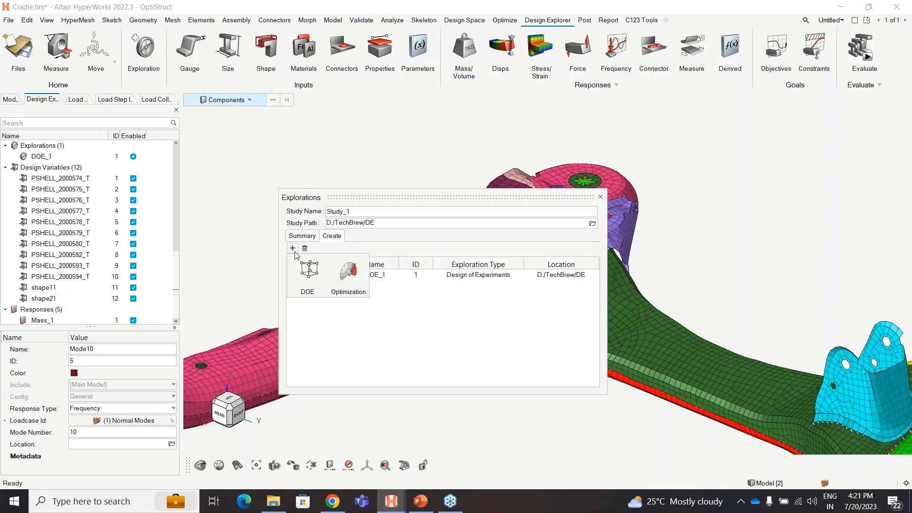
left_click(349, 280)
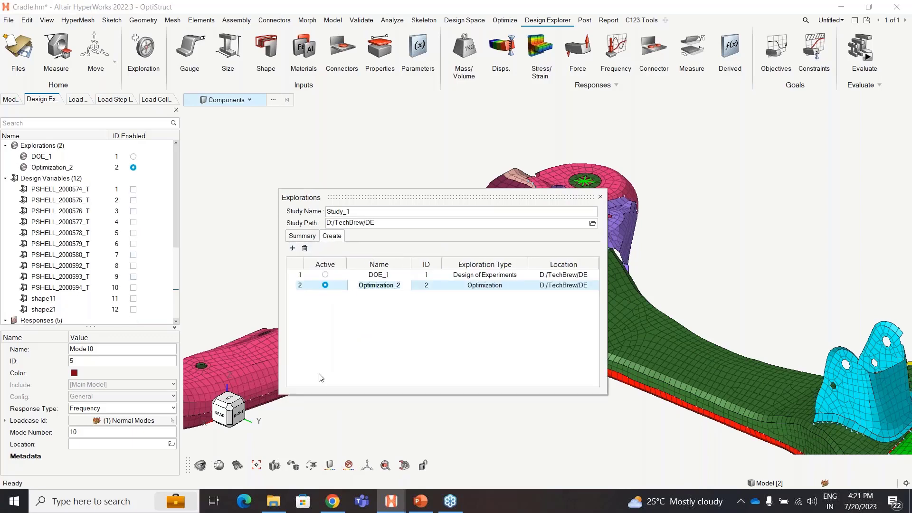
left_click(463, 351)
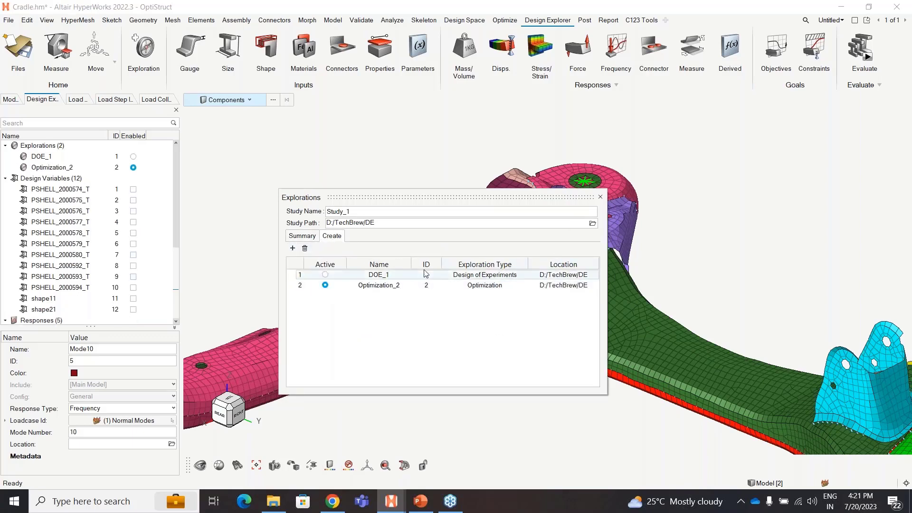
- Include all of the DOE's design variables, responses and goals in Optimization_2
left_click(308, 239)
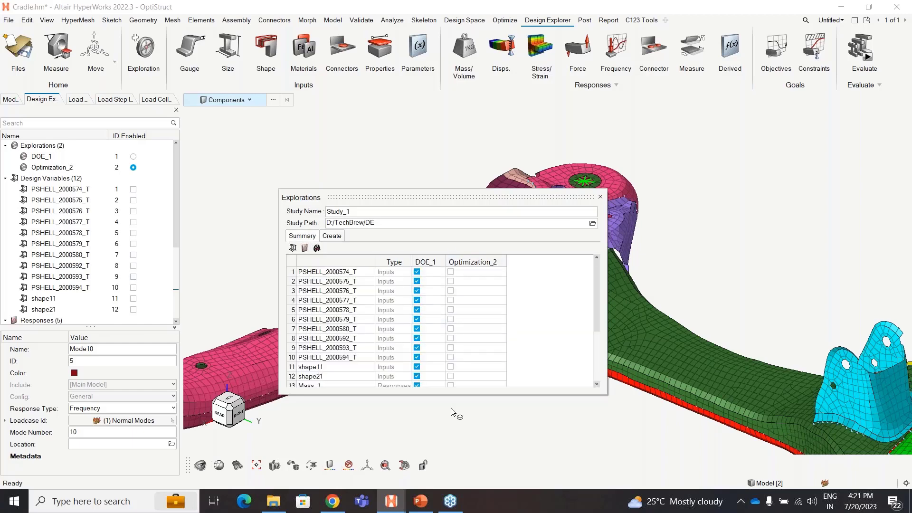
left_click(451, 271)
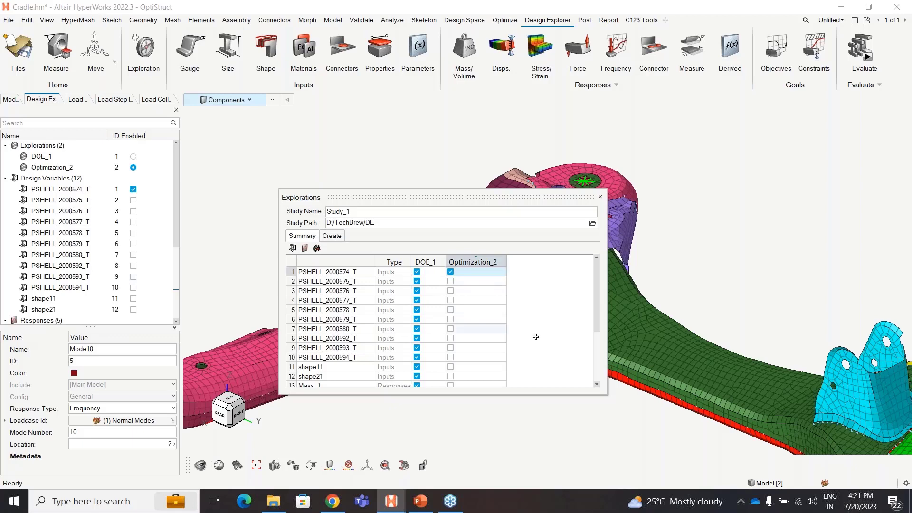
scroll(542, 336, "down", 3)
left_click(450, 378, "shift")
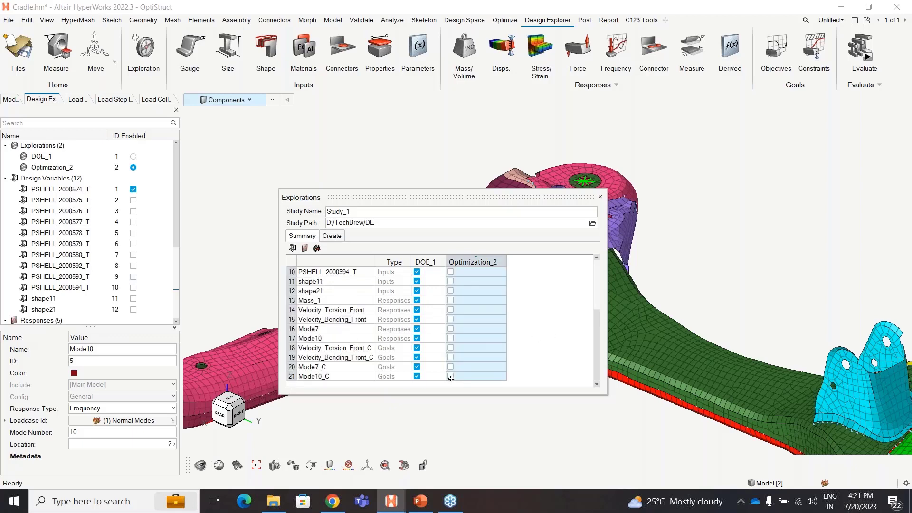
left_click(451, 376)
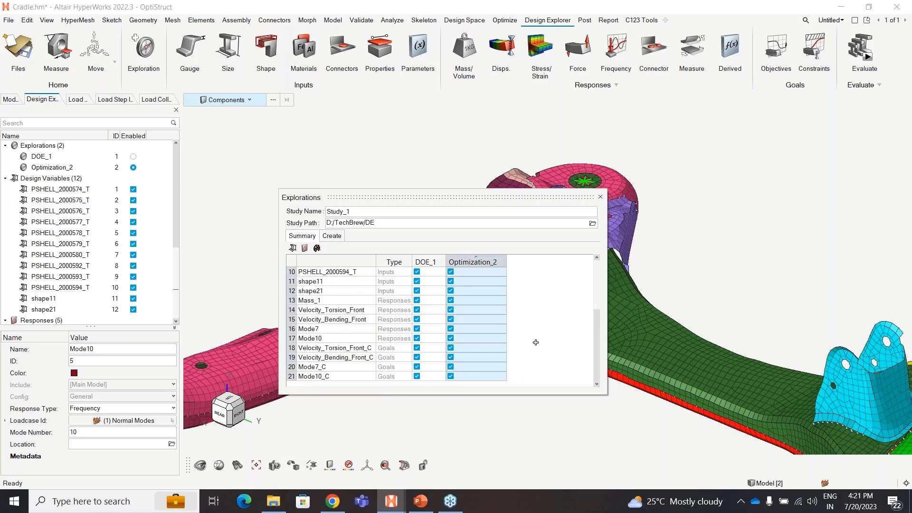
left_click(559, 329)
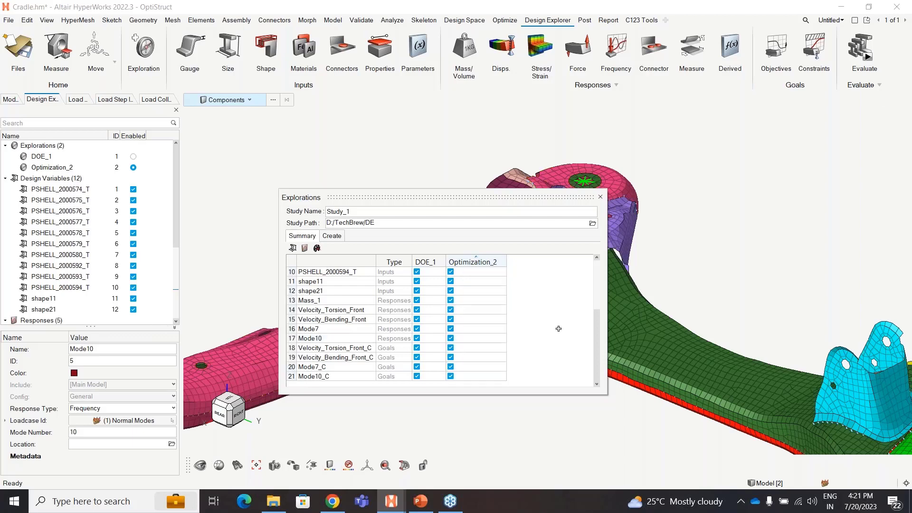
- Exclude PSHELL_2000574_T, 2000575_T, 2000576_T, 2000593_T, 2000594_T and shape11 from Optimization_2, and close the explorations dialog
scroll(575, 315, "up", 3)
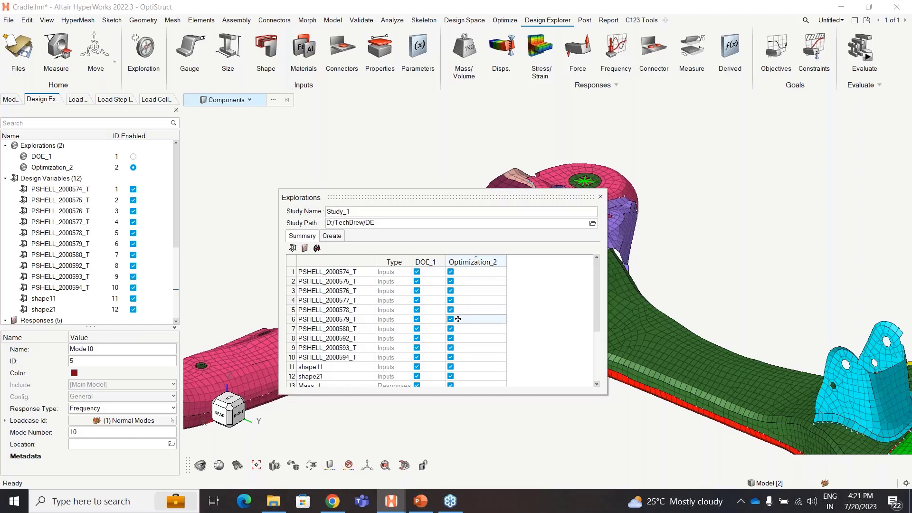
left_click(451, 271)
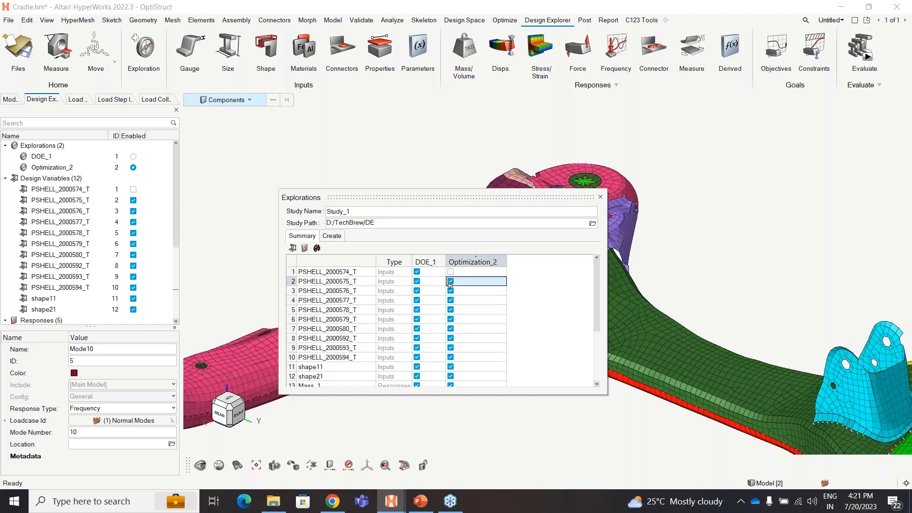
left_click(450, 281)
left_click(450, 291)
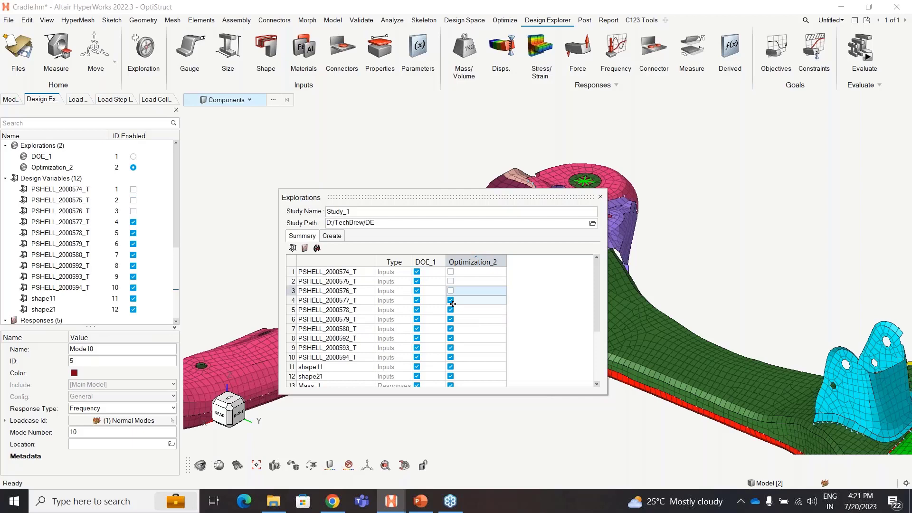
left_click(451, 357)
left_click(451, 348)
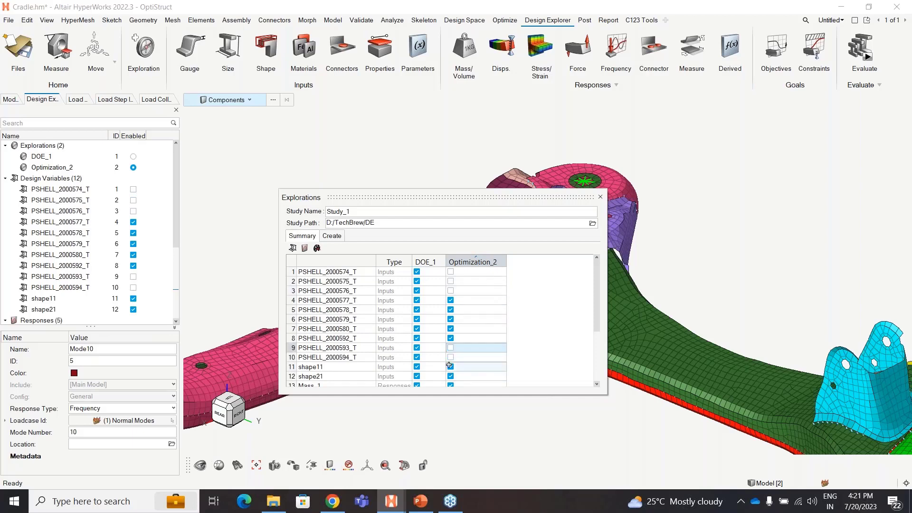
left_click(453, 367)
scroll(595, 313, "down", 3)
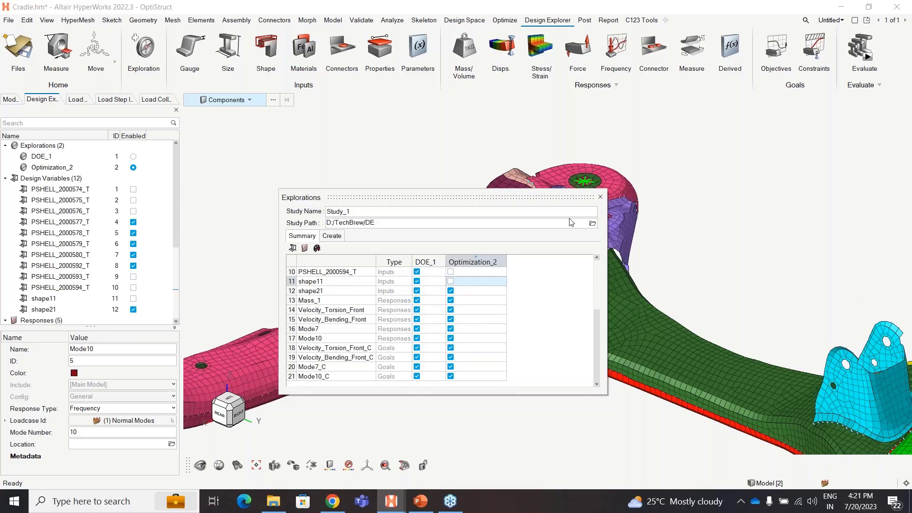
left_click(600, 197)
scroll(168, 237, "down", 3)
scroll(168, 236, "up", 3)
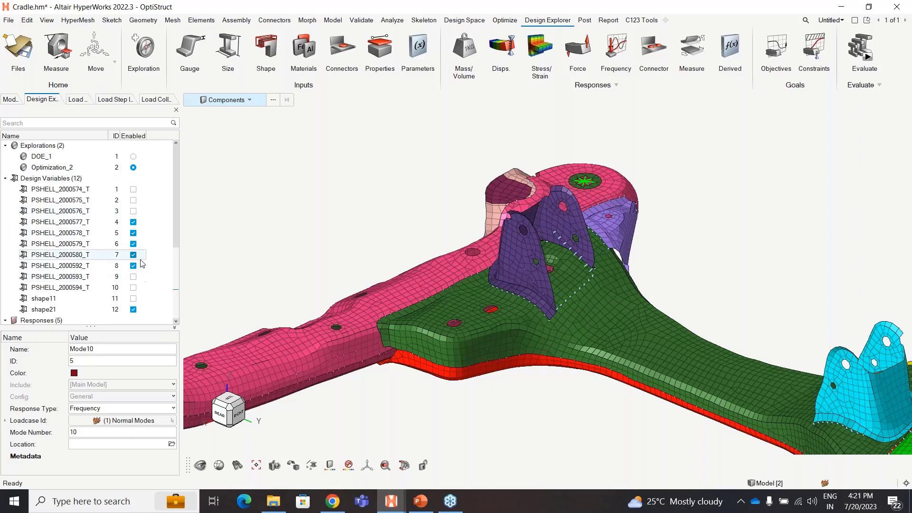
left_click_drag(177, 232, 178, 157)
left_click(172, 275)
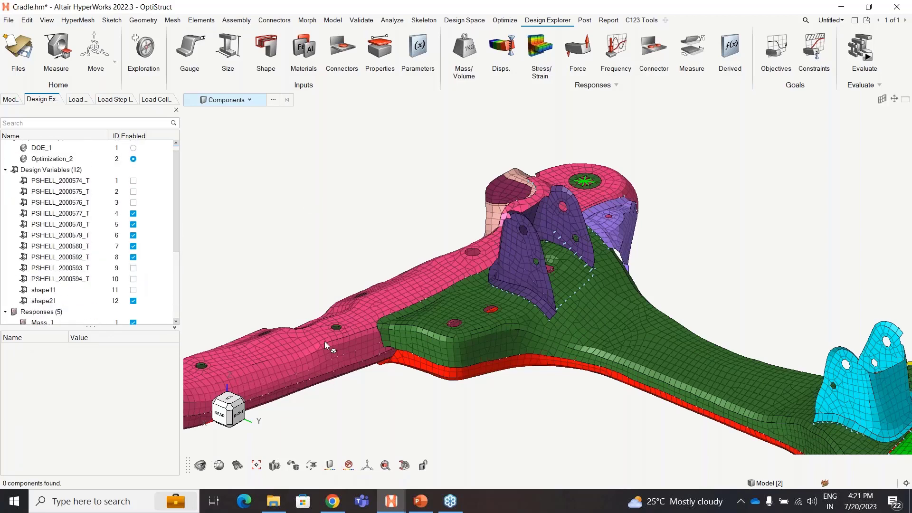
- Switch to the PowerPoint presentation and start the slide show at the DOE Results slide
left_click(420, 501)
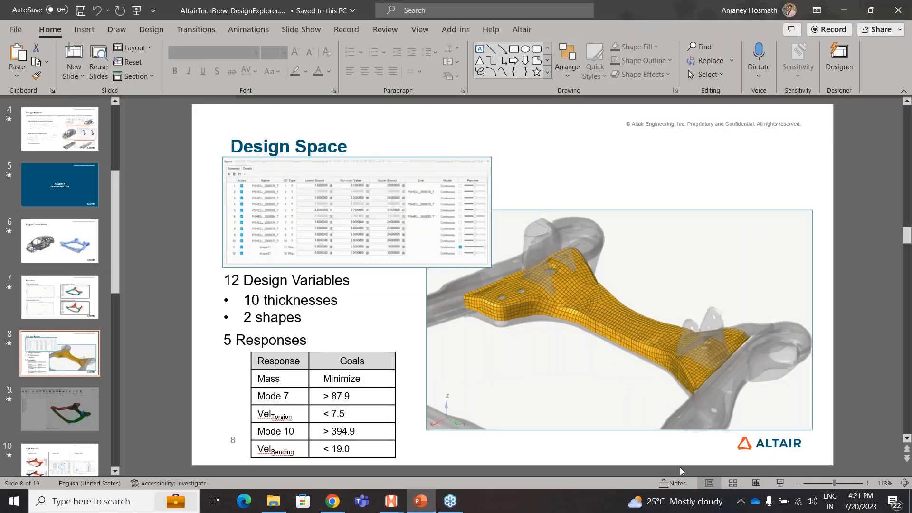
scroll(836, 401, "down", 2)
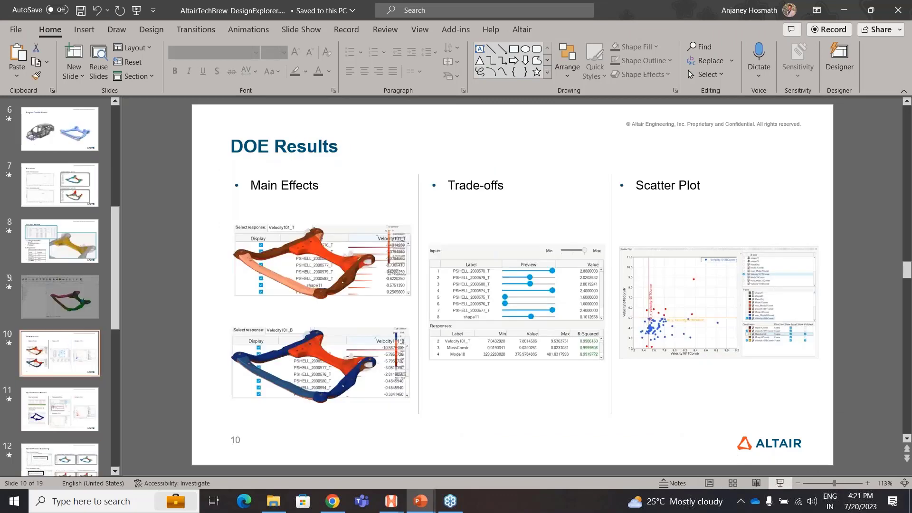
left_click(779, 483)
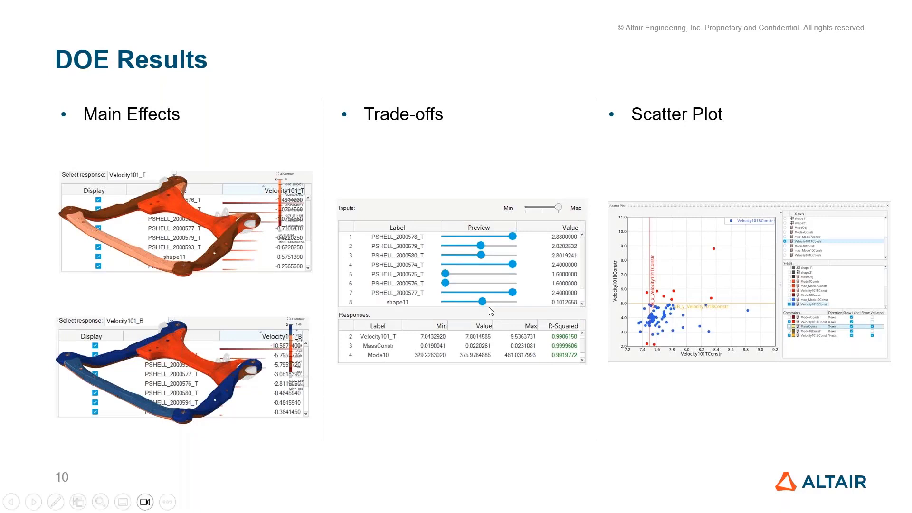